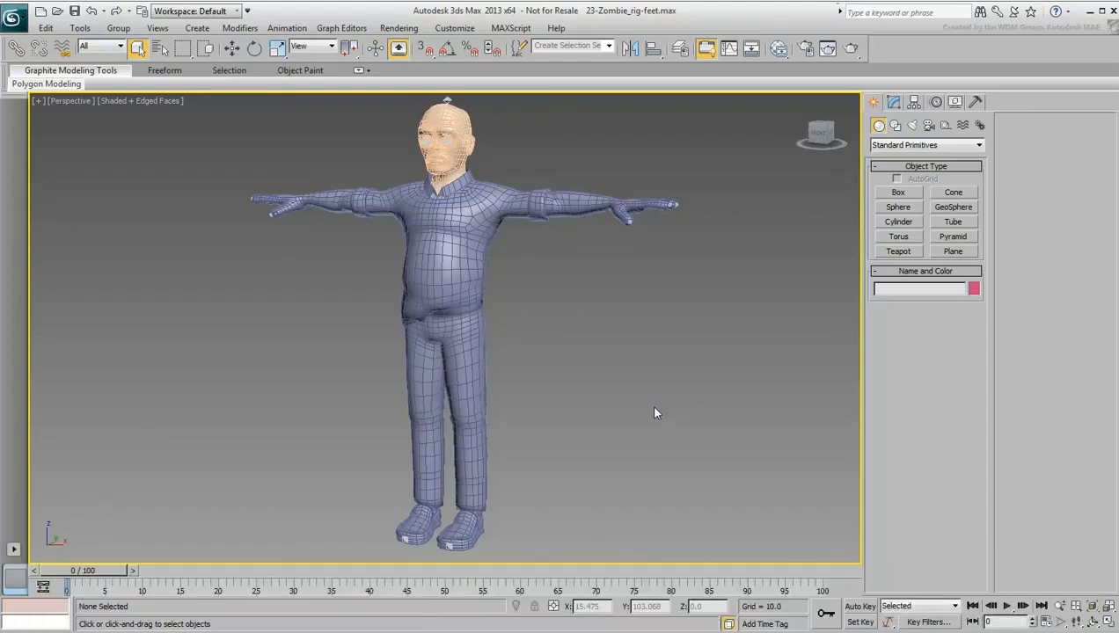
- Hide the Geometry category so only the skeleton shows, and unhide all the hidden IK/FK arm bones
left_click(954, 101)
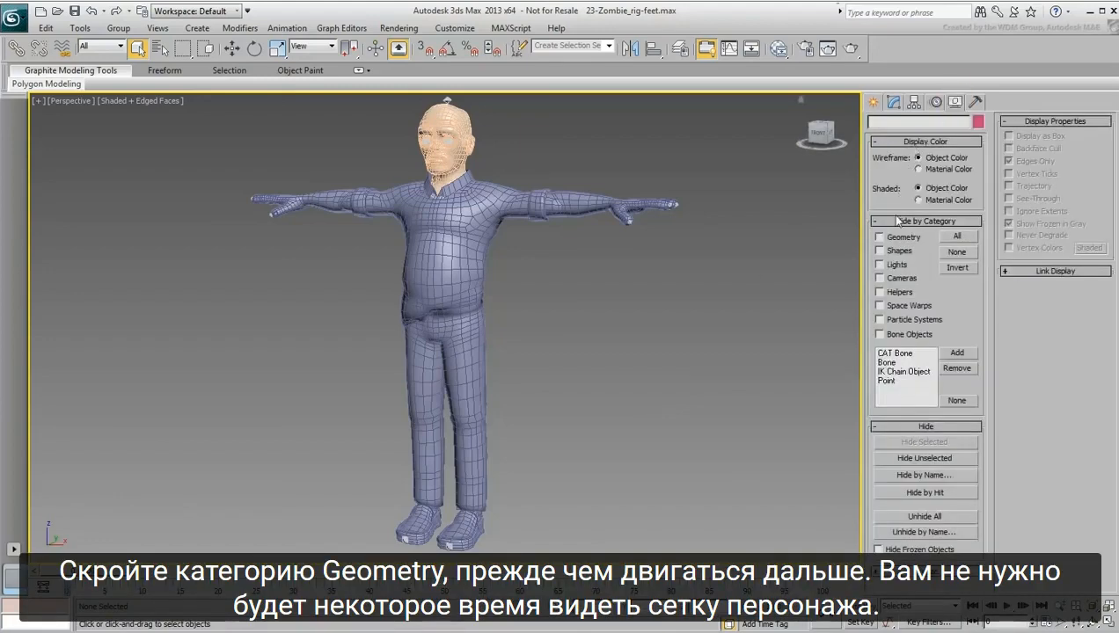
left_click(893, 241)
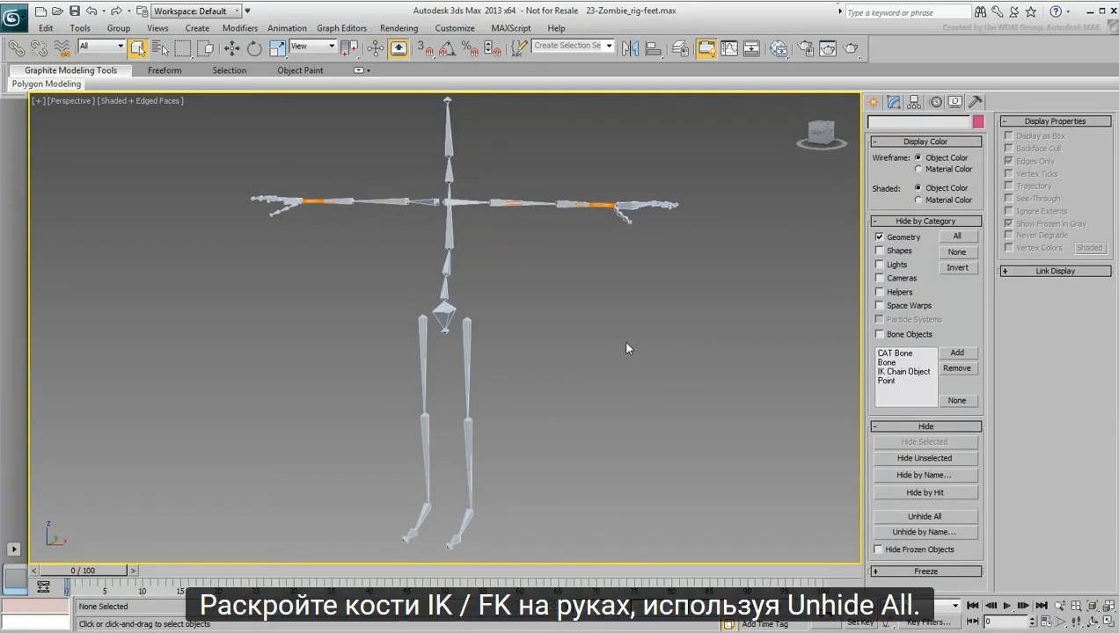
right_click(626, 343)
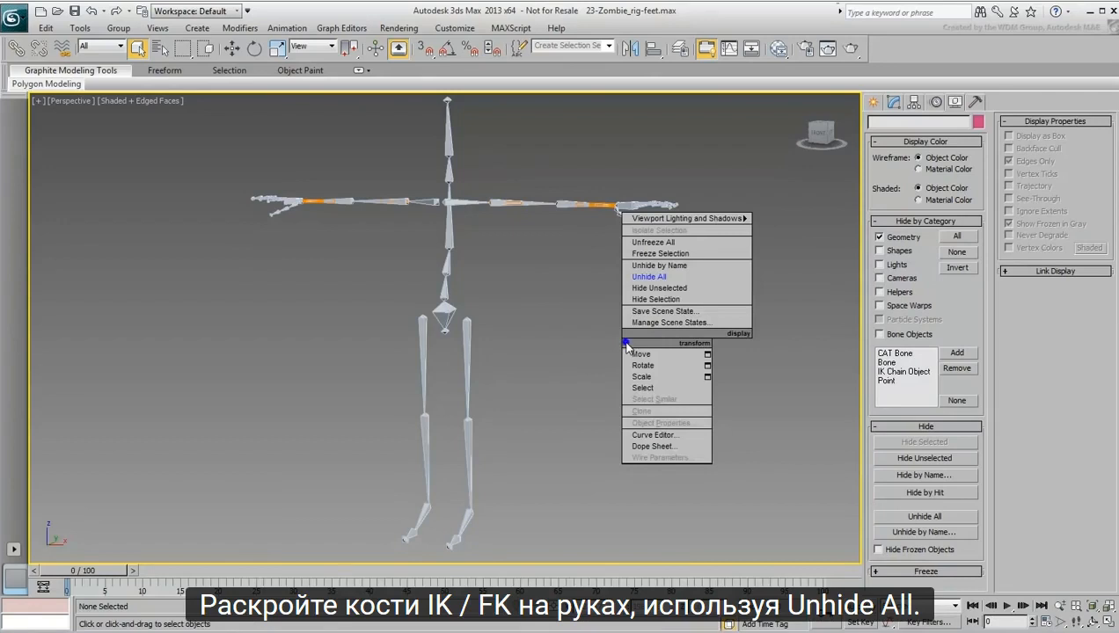
left_click(671, 278)
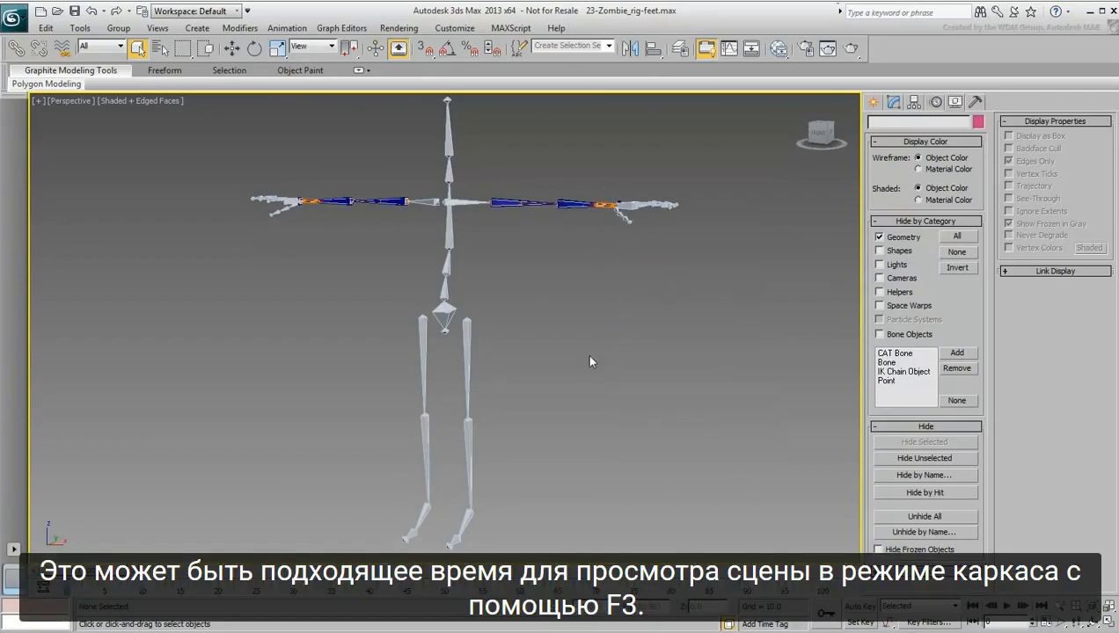
- Switch the viewport to wireframe and create an HI Solver IK chain from the left ankle bone to the left thigh bone
key("F3")
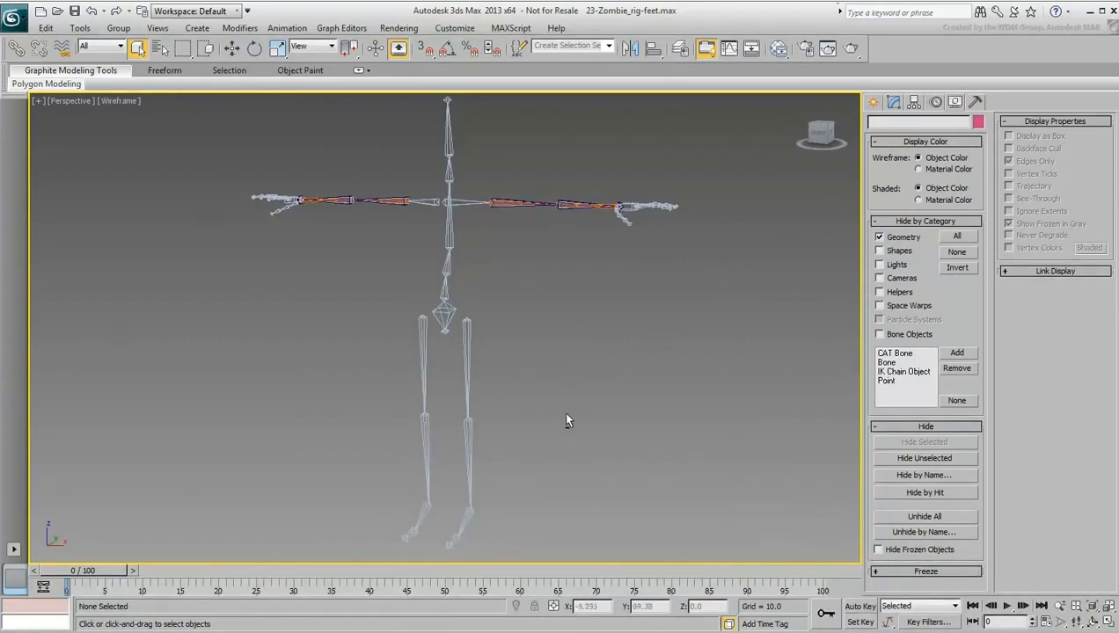
middle_click_drag(562, 411, 574, 374, "alt")
scroll(575, 374, "up", 5)
middle_click_drag(506, 343, 600, 377, "alt")
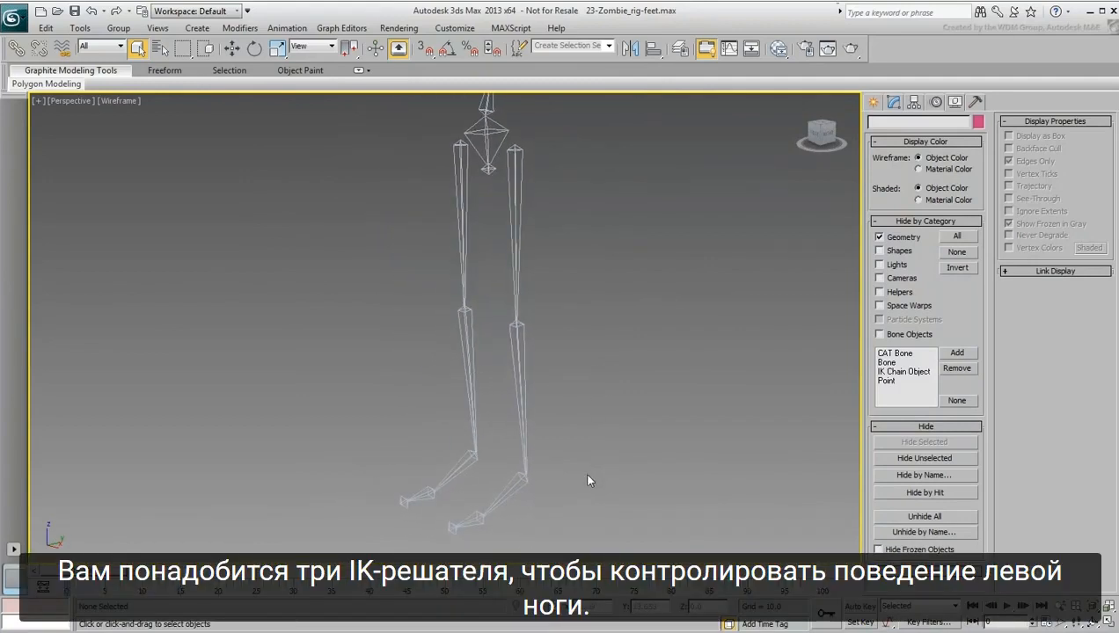
left_click(505, 497)
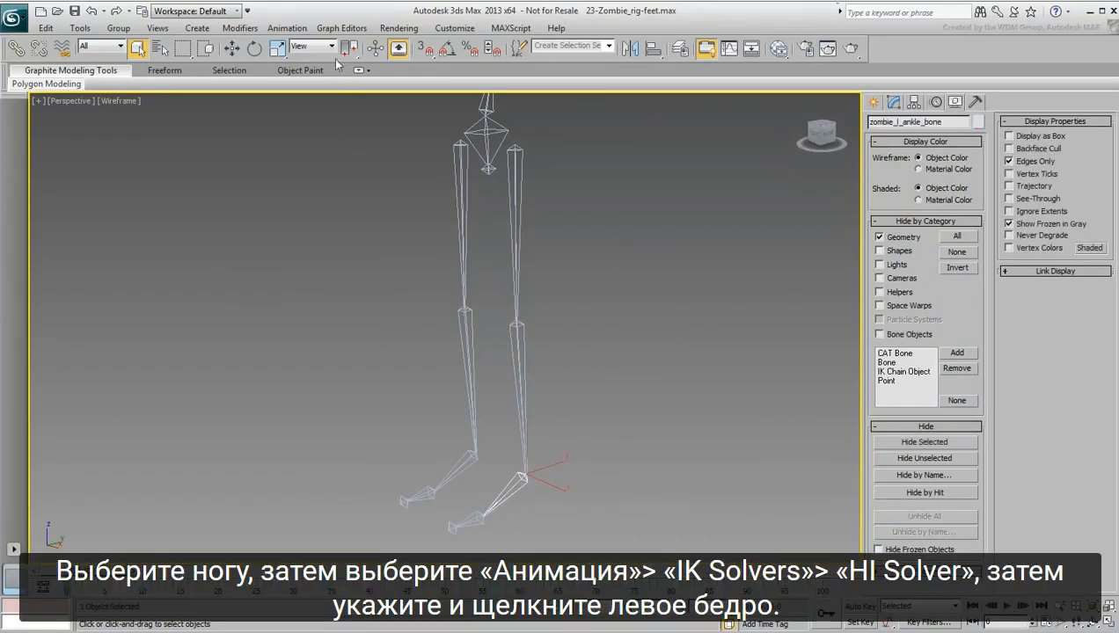
left_click(287, 28)
mouse_move(317, 82)
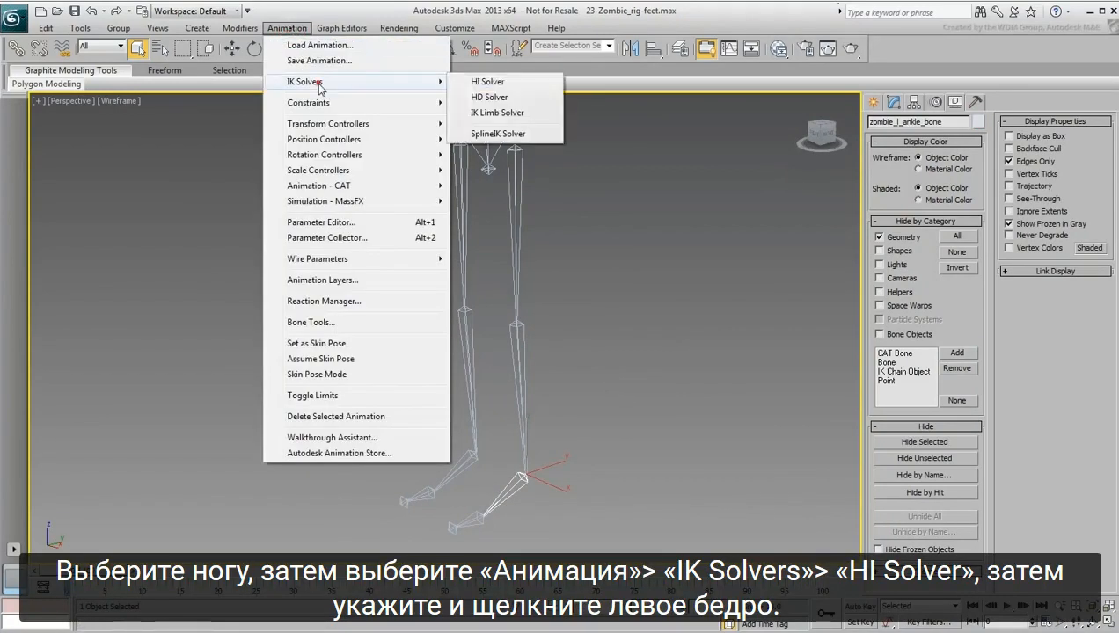
left_click(488, 81)
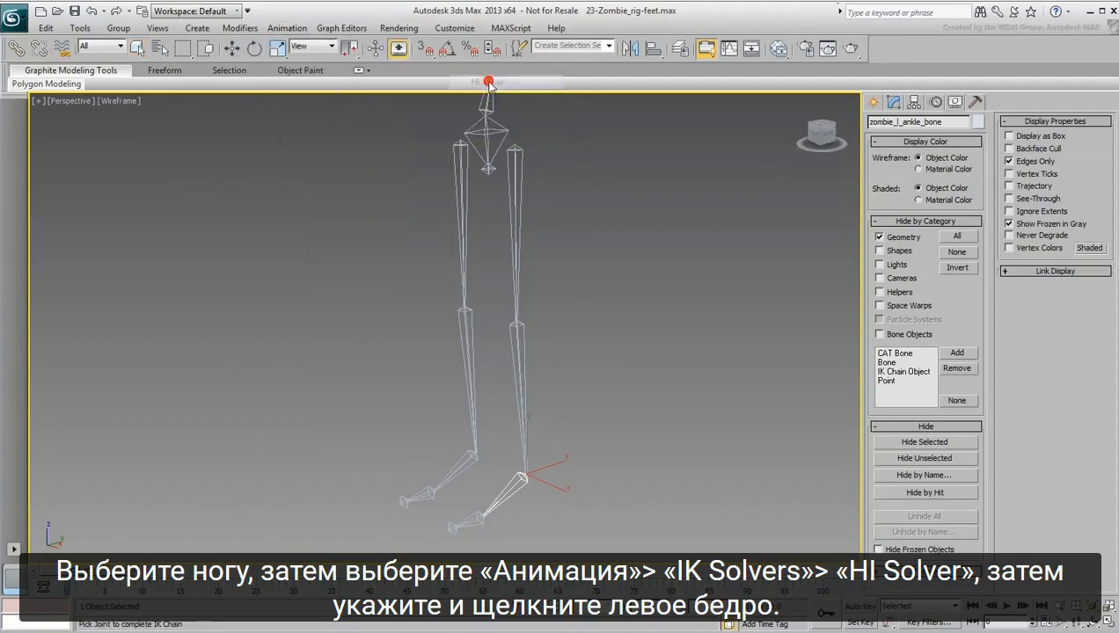
left_click(517, 169)
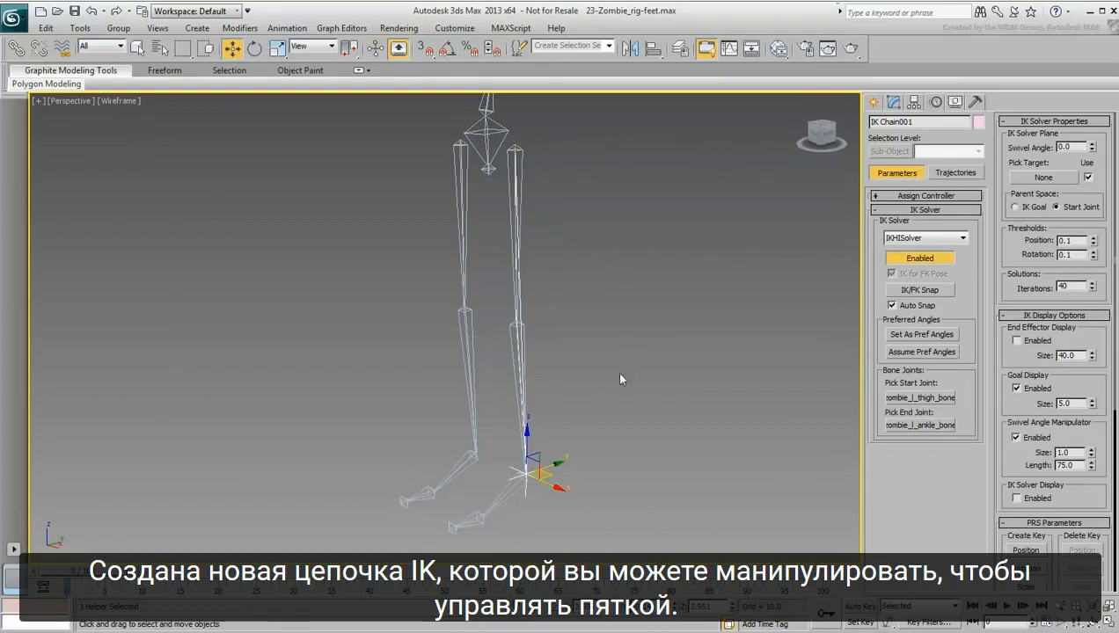
mouse_move(540, 459)
left_mouse_down()
mouse_move(531, 421)
mouse_move(470, 462)
mouse_move(512, 444)
mouse_move(572, 313)
mouse_move(447, 361)
mouse_move(579, 348)
mouse_move(537, 455)
left_mouse_up()
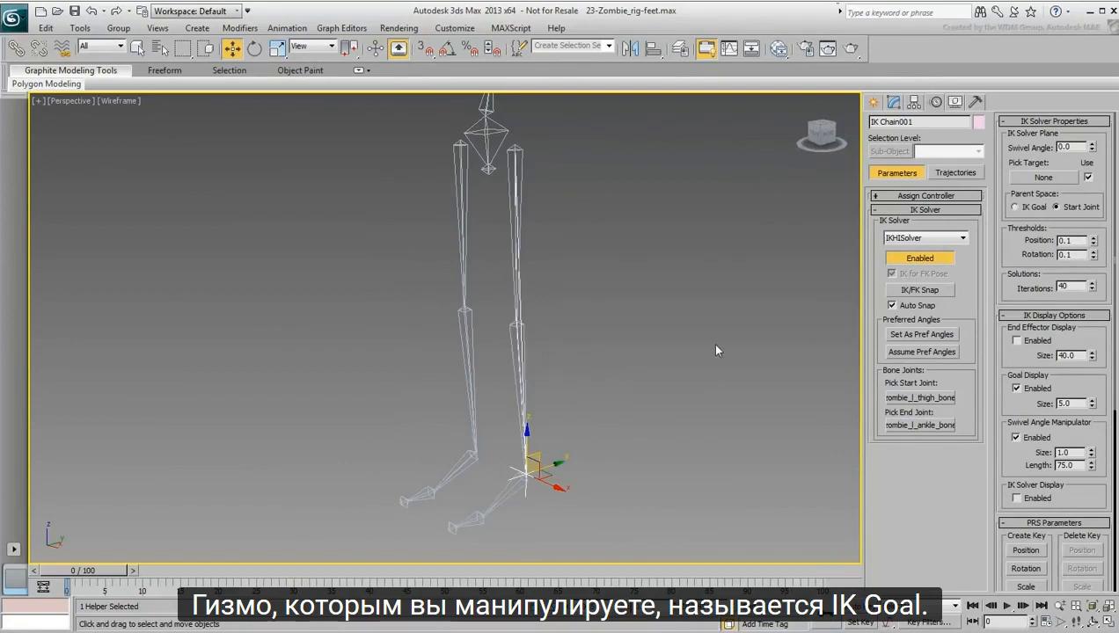
- Rename the new IK goal at the left ankle as zombie_l_heel_IKGoal
double_click(930, 122)
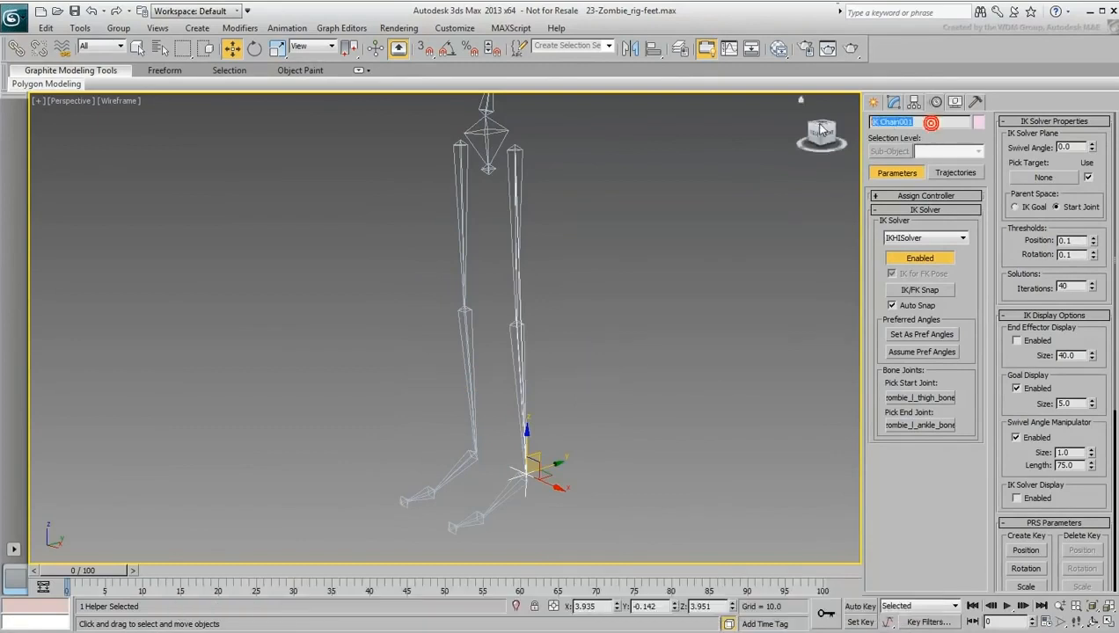
type("zomb")
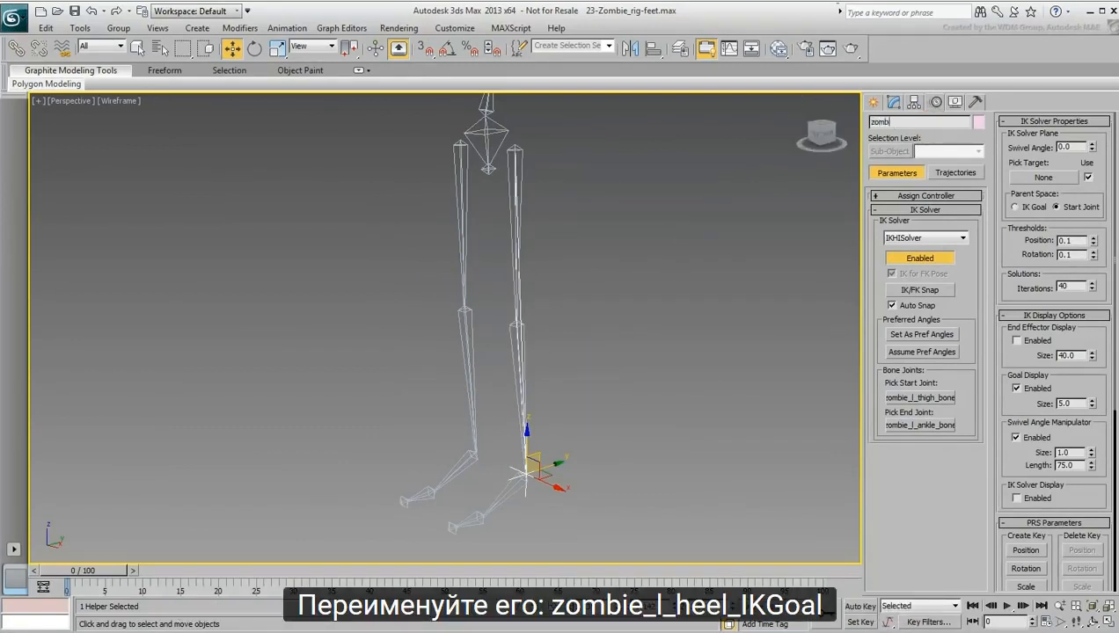
type("ie_l_heel_IKGoal")
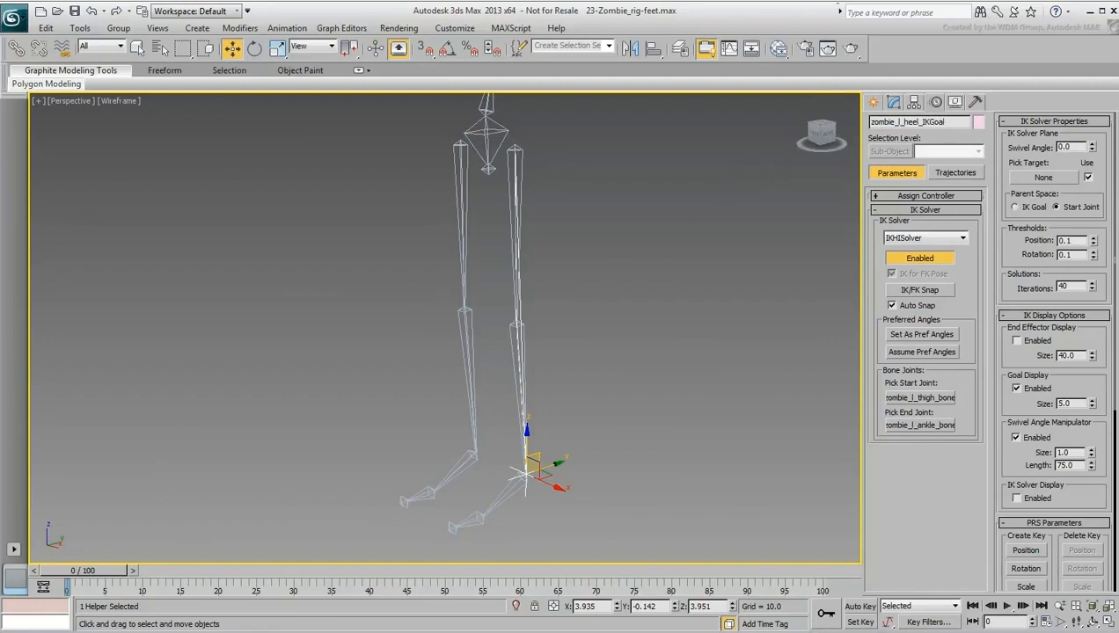
- Create an HI Solver chain from the left toe bone to the left ankle bone and name its goal zombie_l_ball_IKGoal
middle_click_drag(597, 447, 618, 328)
scroll(554, 435, "up", 6)
middle_click_drag(550, 401, 597, 471)
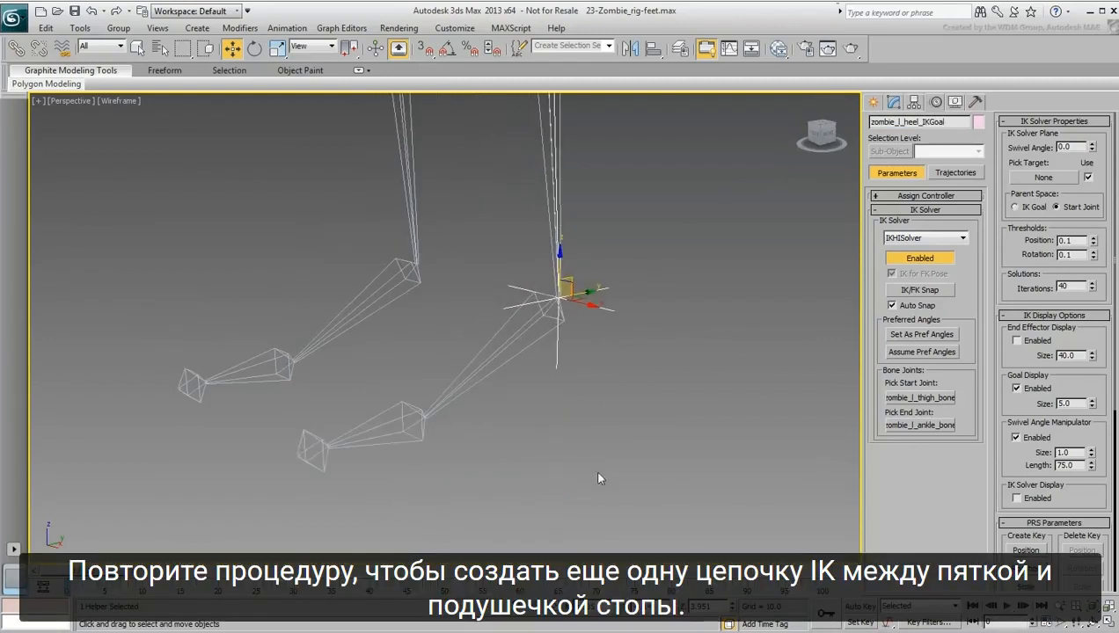
left_click(412, 431)
left_click(286, 28)
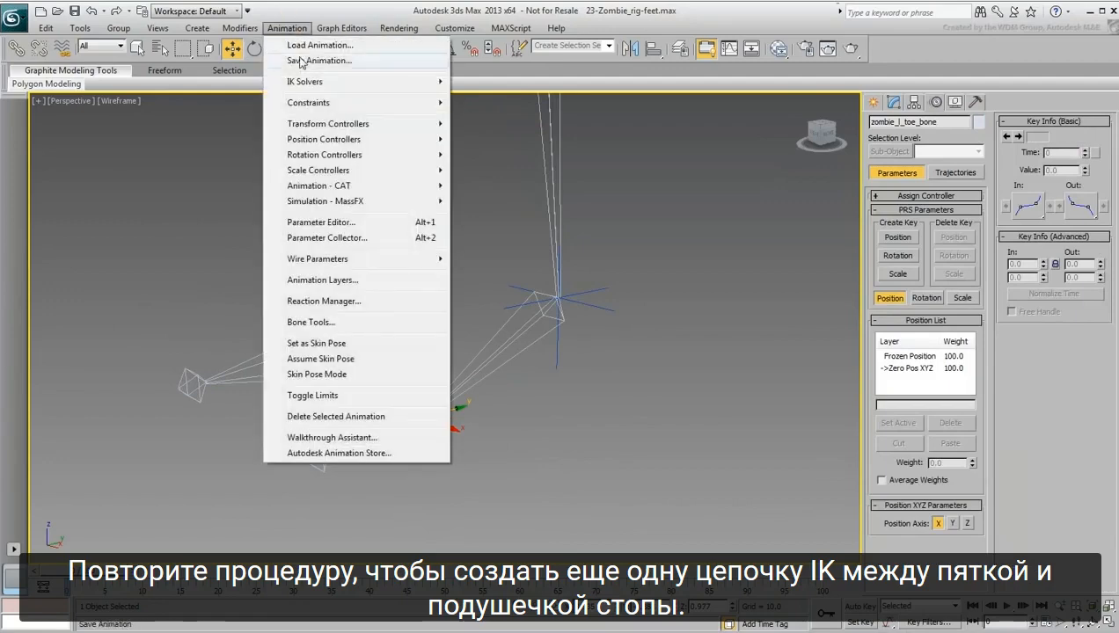
left_click(303, 78)
left_click(498, 80)
left_click(497, 351)
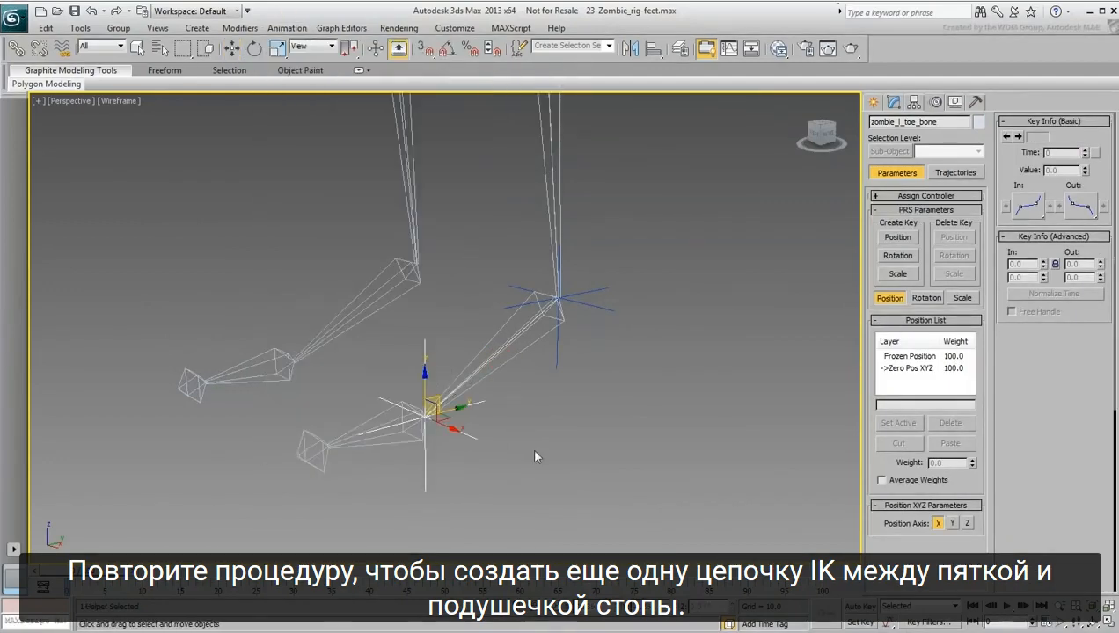
left_click(922, 122)
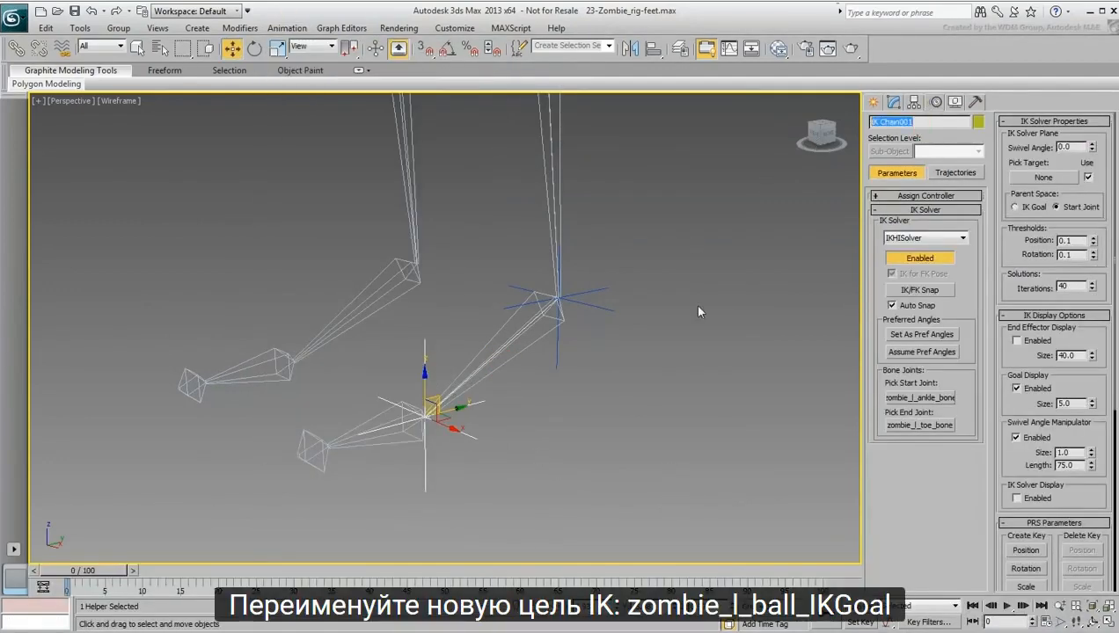
type("zombie_l_ball_IKGoal")
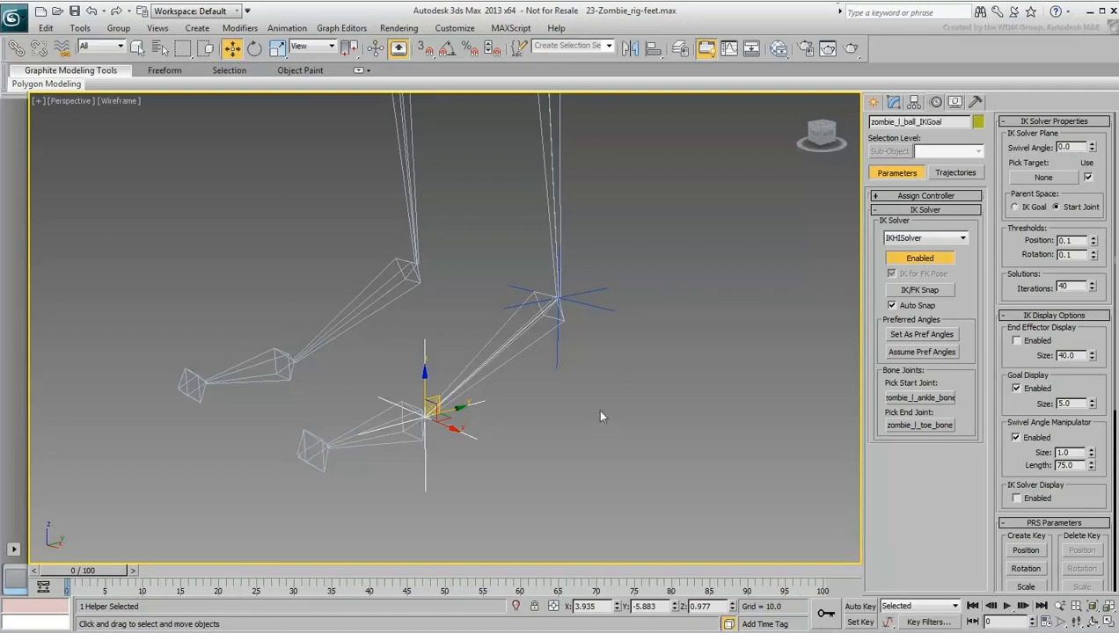
- Create an HI Solver chain from the left toe nub bone to the left toe bone and name its goal zombie_l_toe_IKGoal
middle_click_drag(600, 416, 661, 388)
left_click(380, 438)
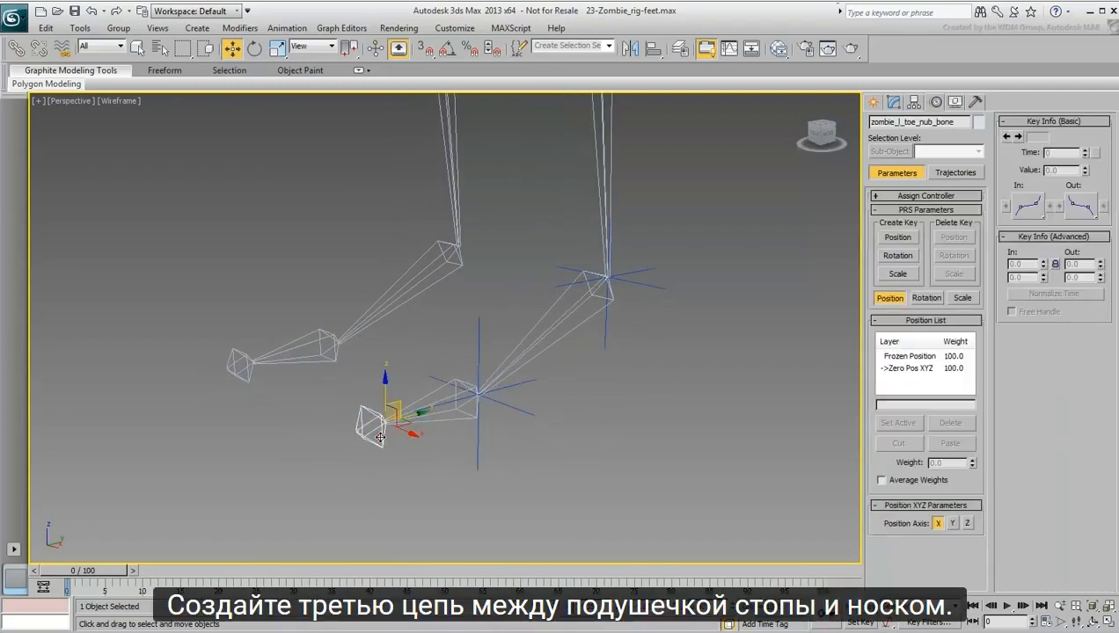
left_click(290, 29)
left_click(307, 82)
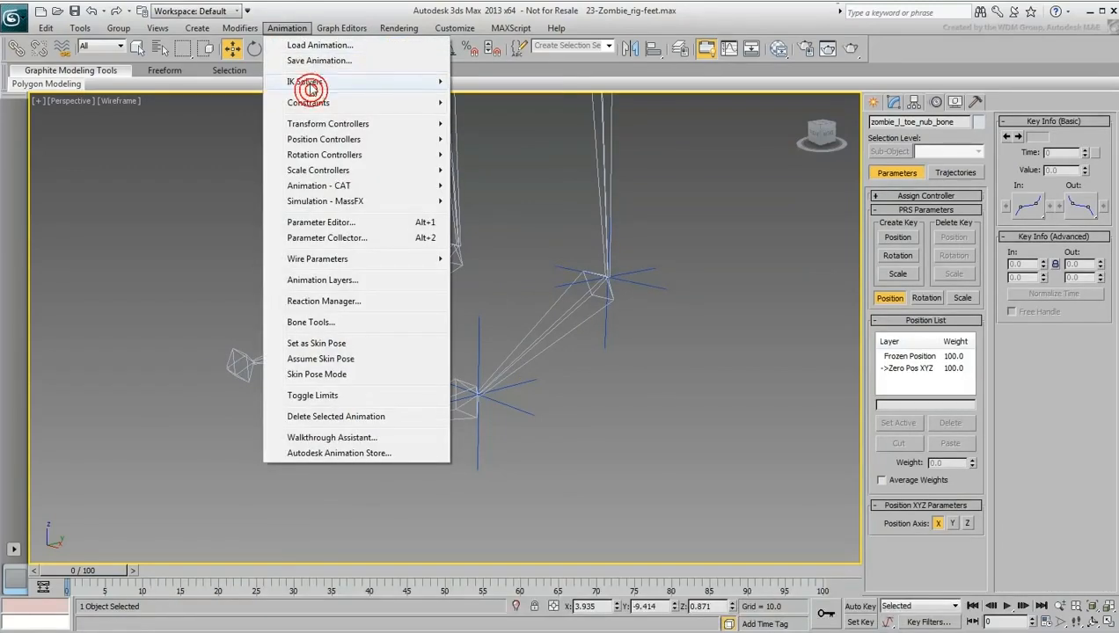
left_click(506, 81)
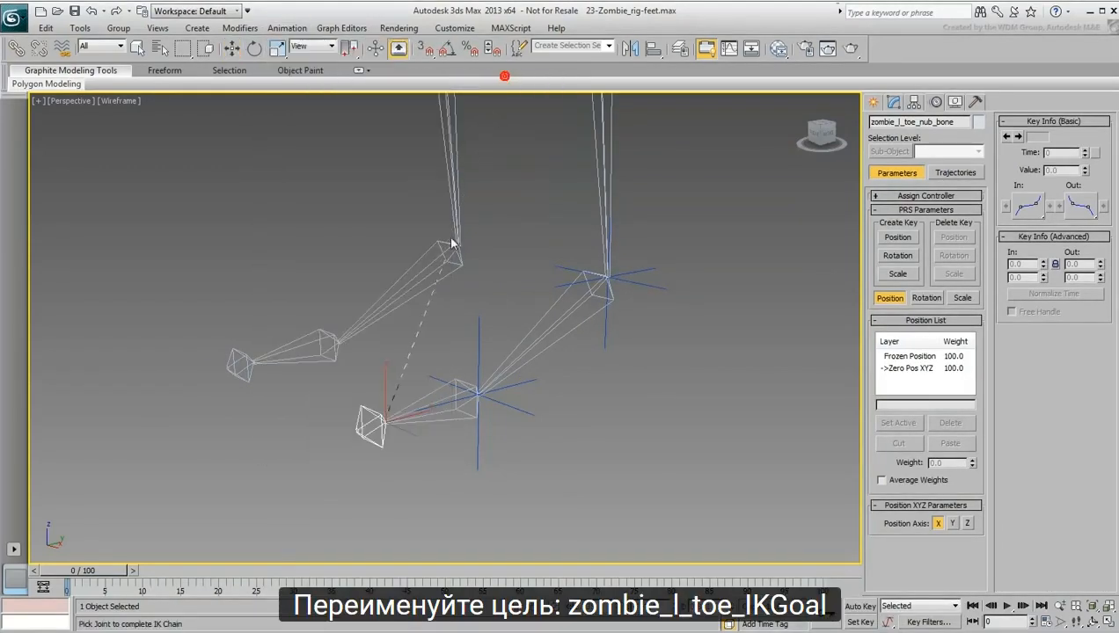
left_click(437, 419)
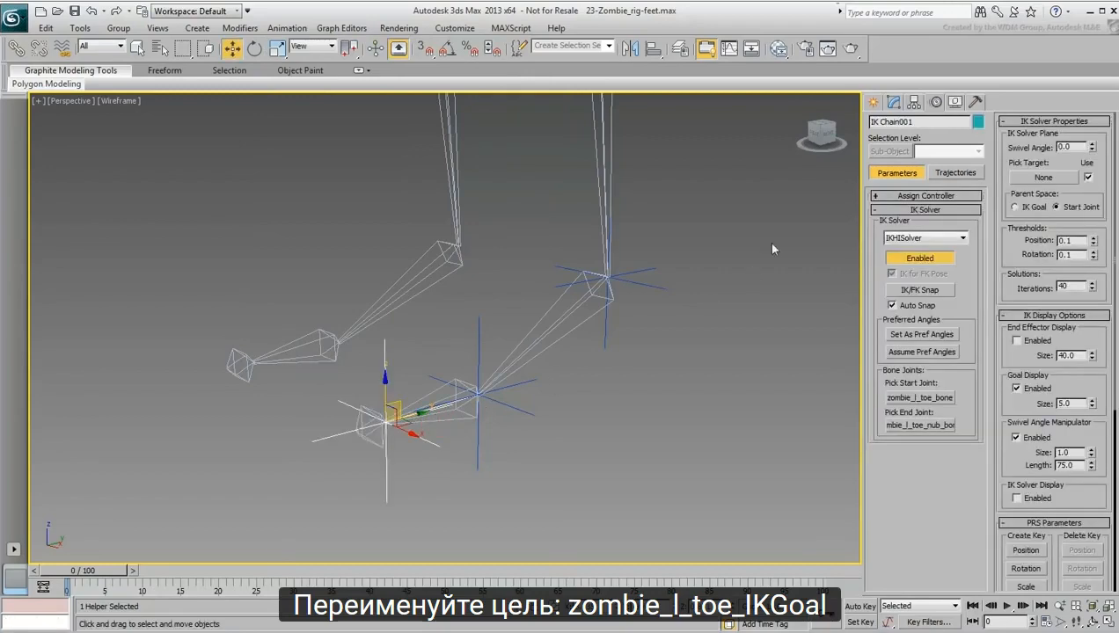
left_click(927, 122)
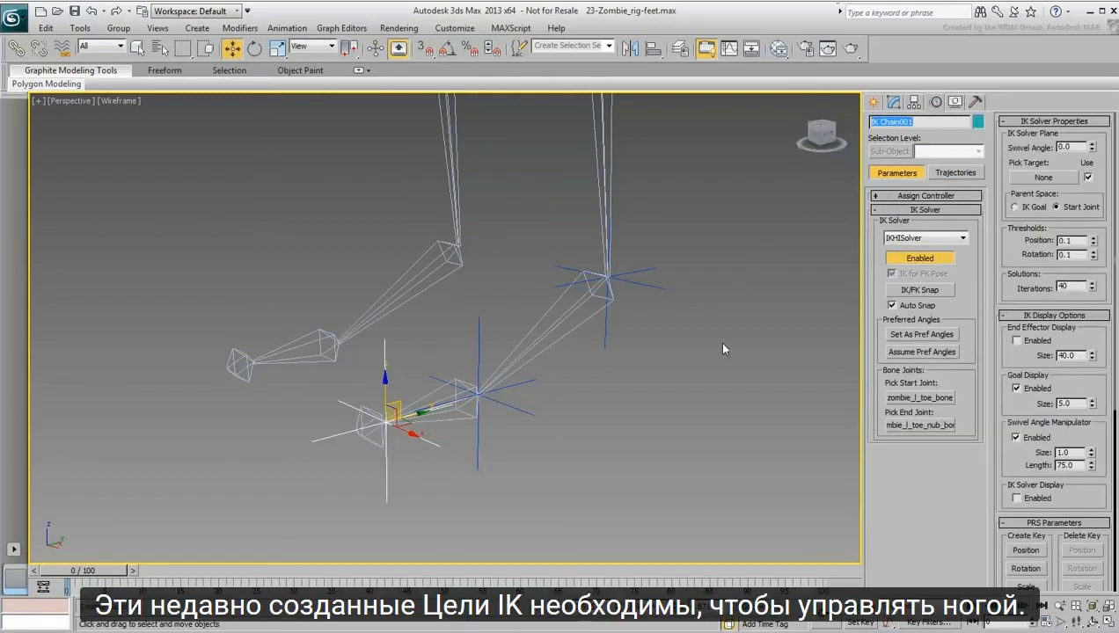
type("zombie_l_toe_")
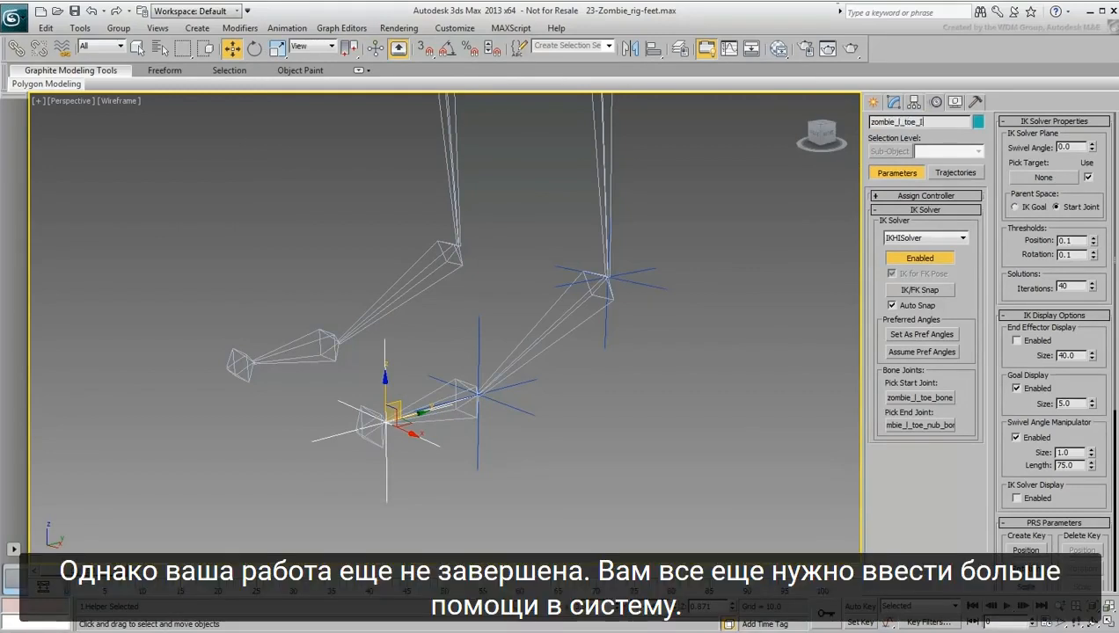
type("IKGoal")
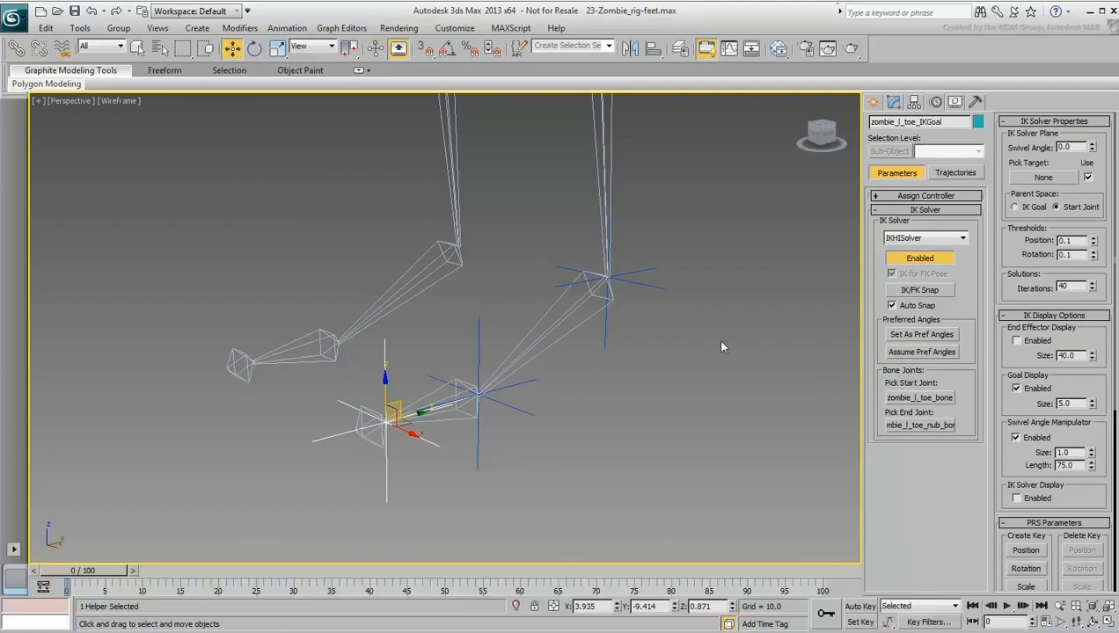
- Create a Point helper in the empty space beside the left foot
middle_click_drag(633, 373, 583, 389)
scroll(589, 379, "down", 3)
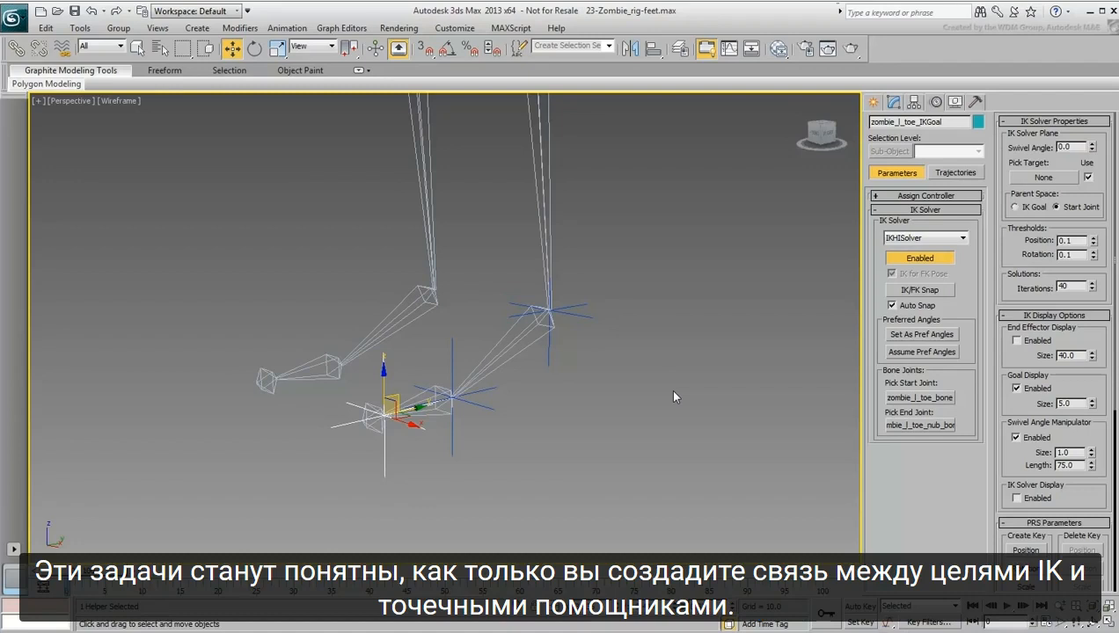
left_click(875, 103)
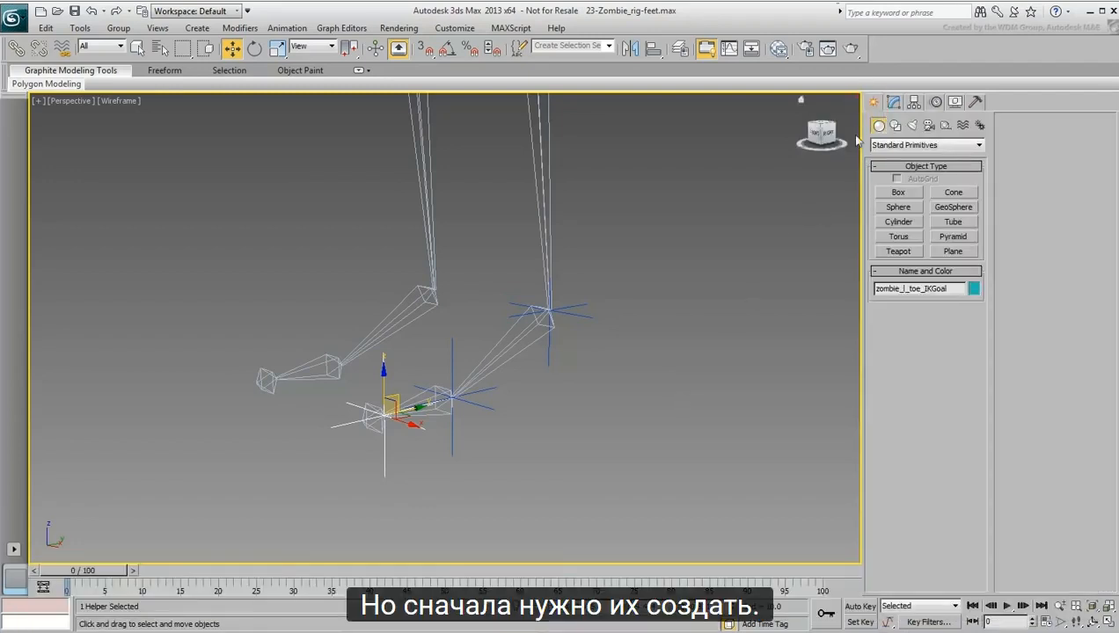
left_click(945, 125)
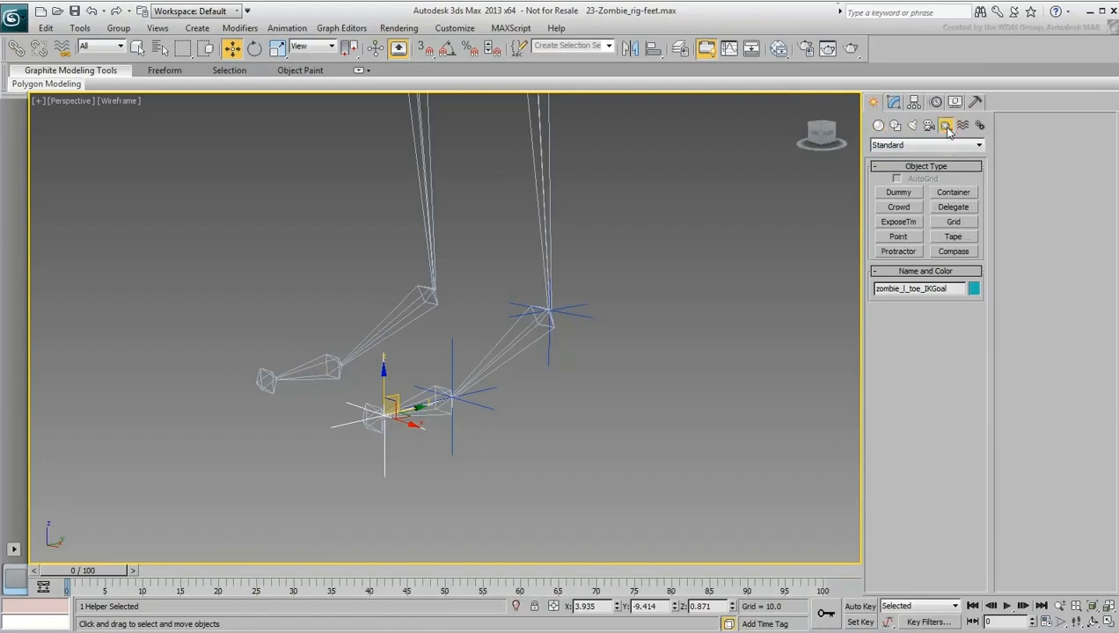
left_click(898, 237)
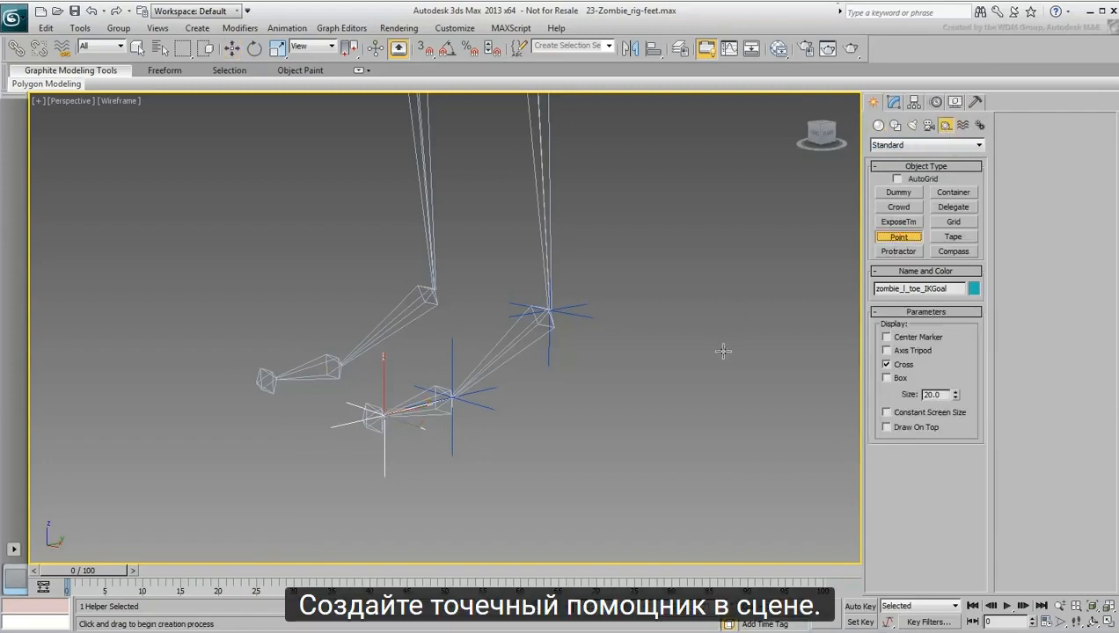
left_click(667, 363)
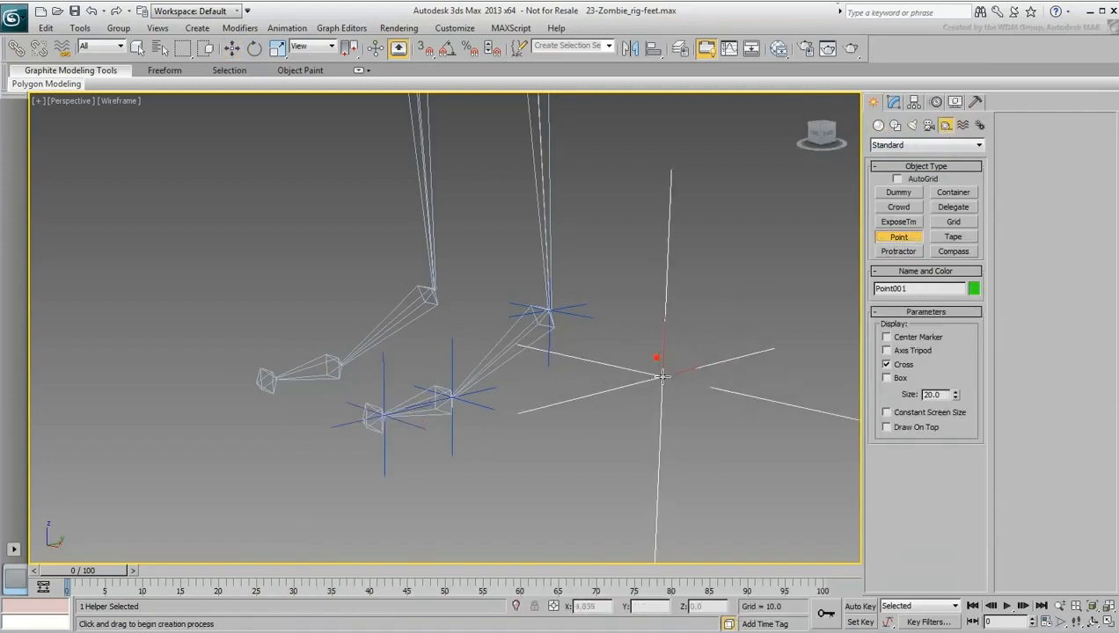
- Set the Point helper's size to 4 and display it as a Box only, without the Cross
double_click(934, 394)
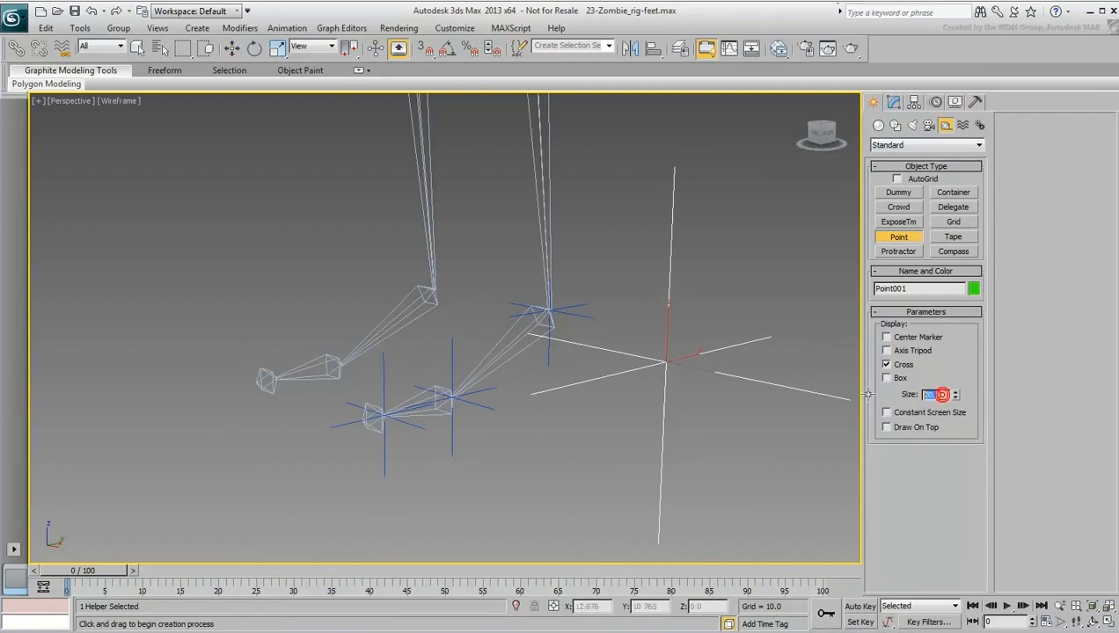
type("4")
key("Return")
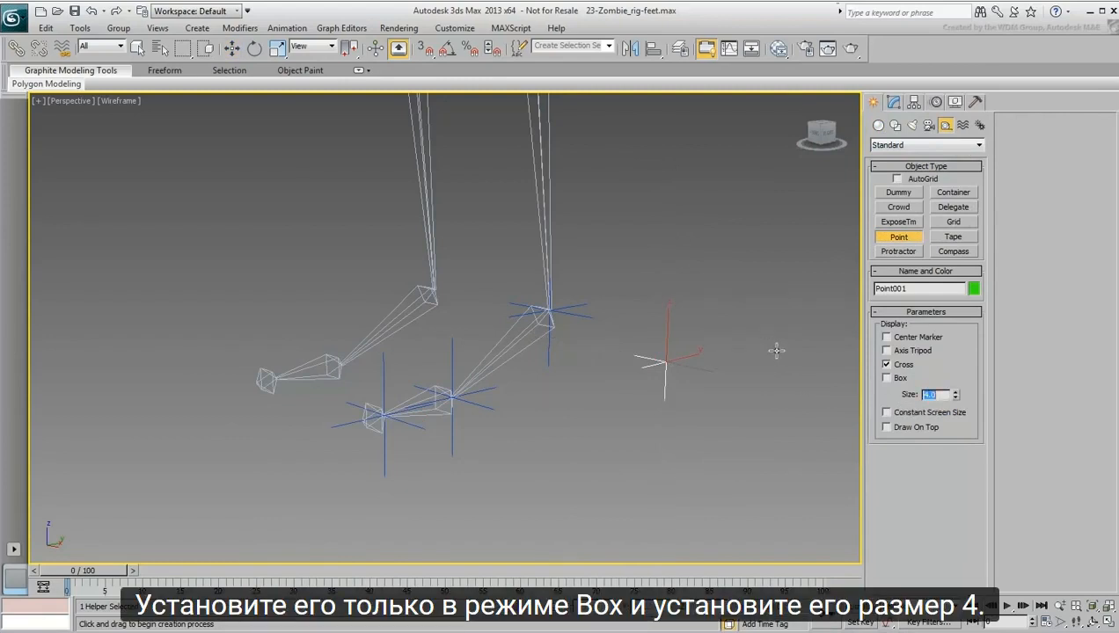
left_click(887, 377)
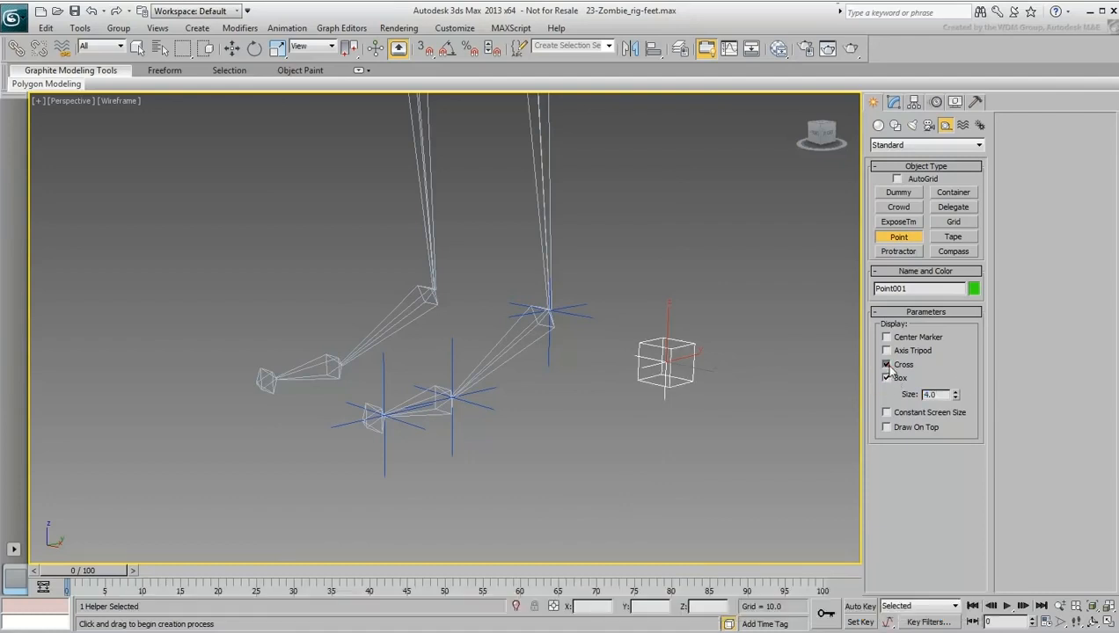
left_click(887, 364)
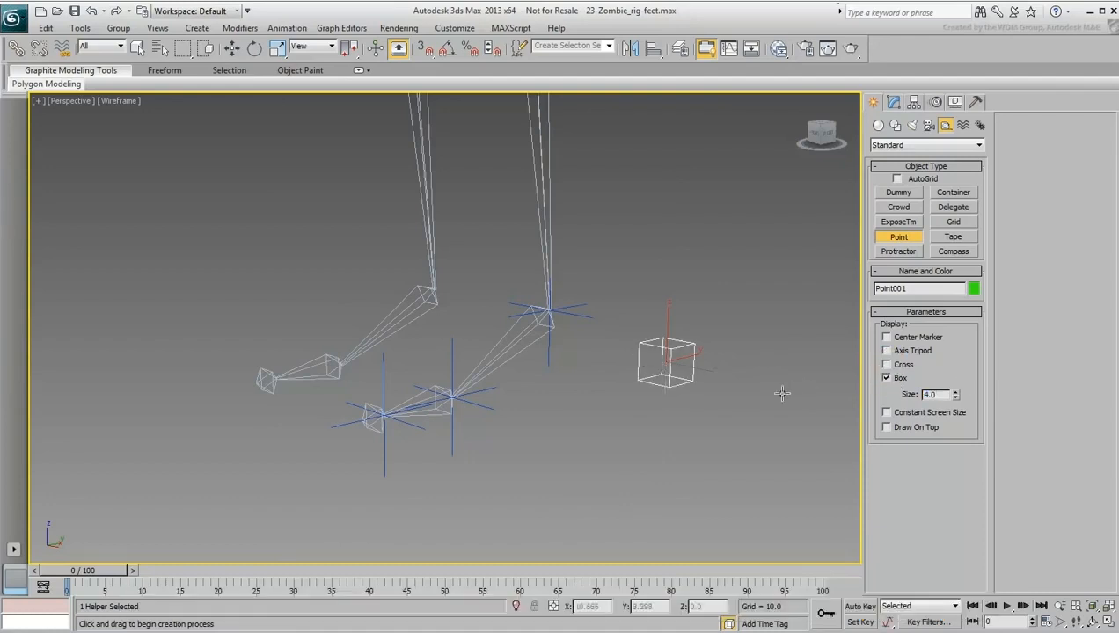
- Rename the Point helper as zombie_l_HeelPeel_hlp
double_click(920, 288)
type("zom")
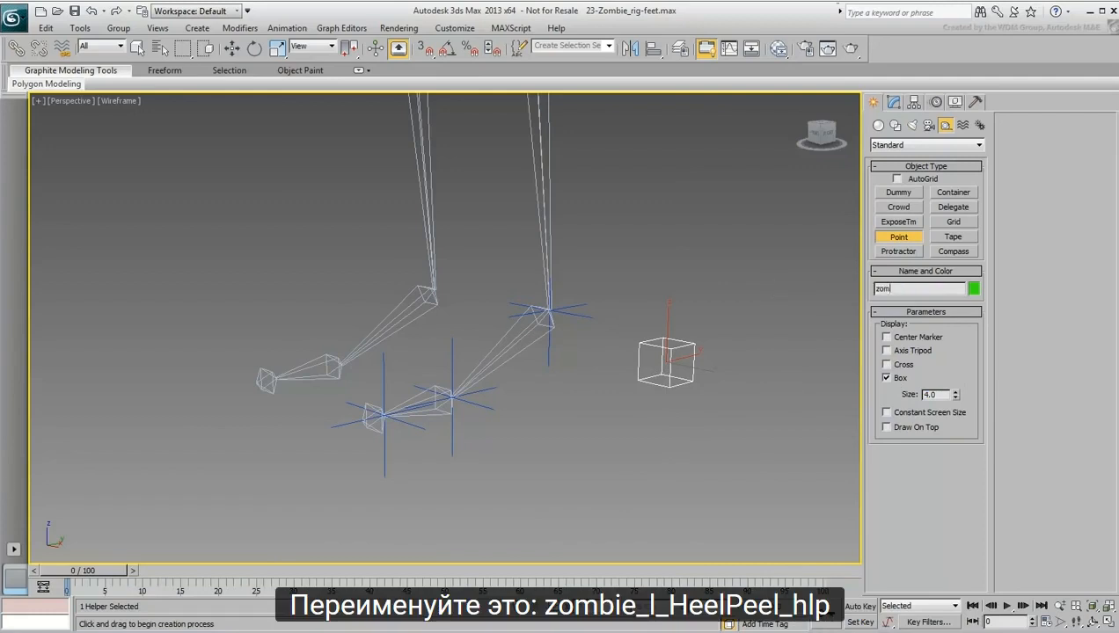
type("bie_l_HeelPeel_")
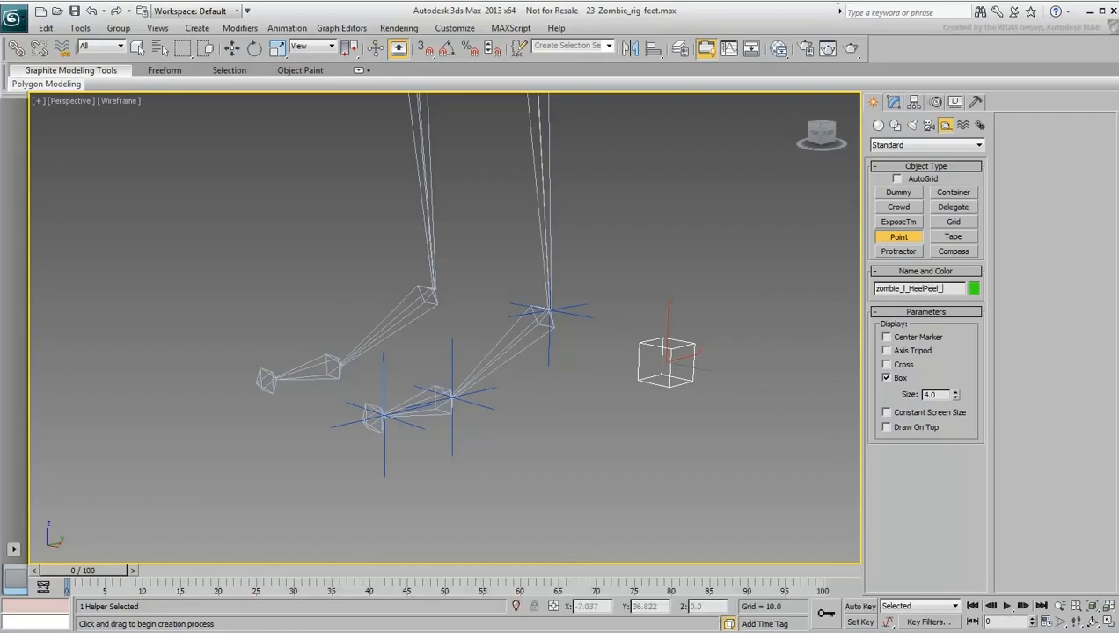
type("hlp")
- Align the HeelPeel helper to the left toe bone, pivot point to pivot point, in X, Y, Z position and X, Y, Z orientation
middle_click_drag(683, 283, 638, 276)
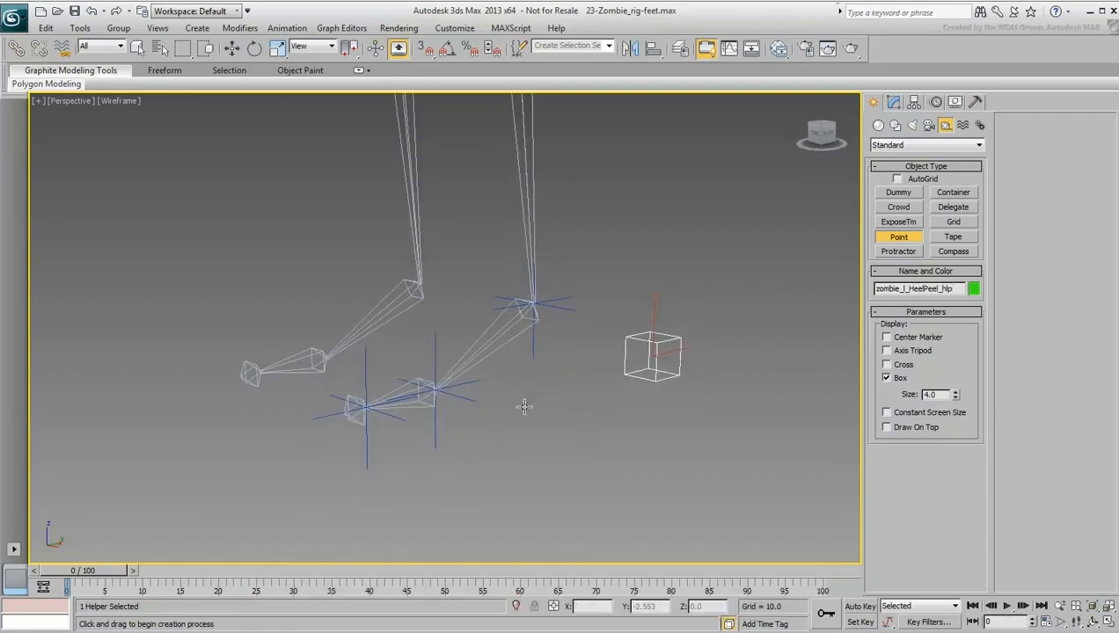
scroll(520, 405, "up", 3)
scroll(528, 406, "up", 3)
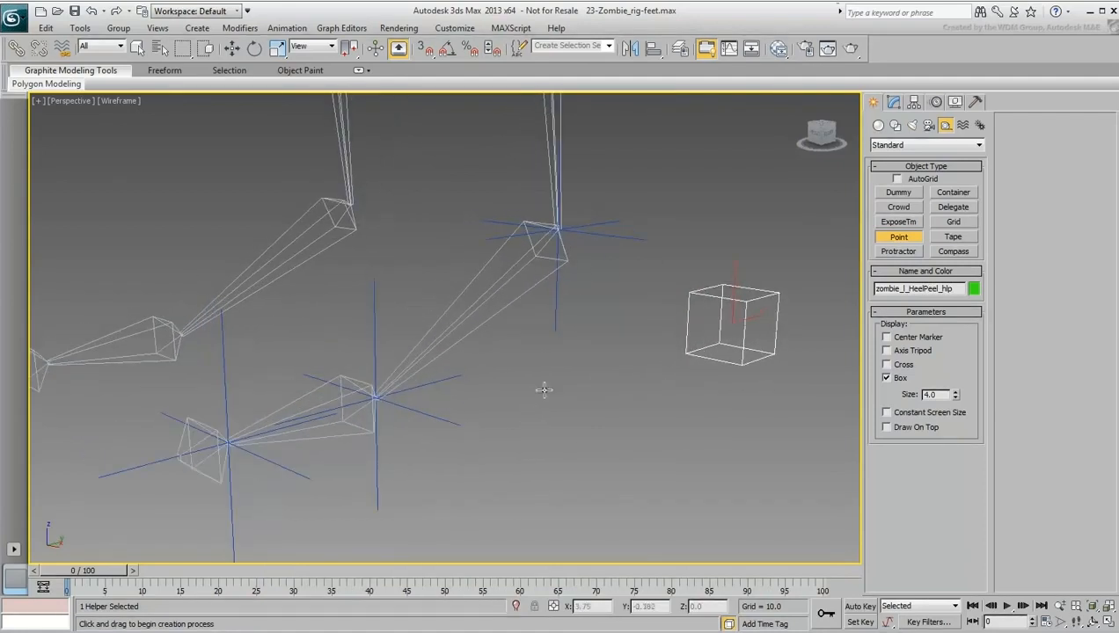
left_click(654, 50)
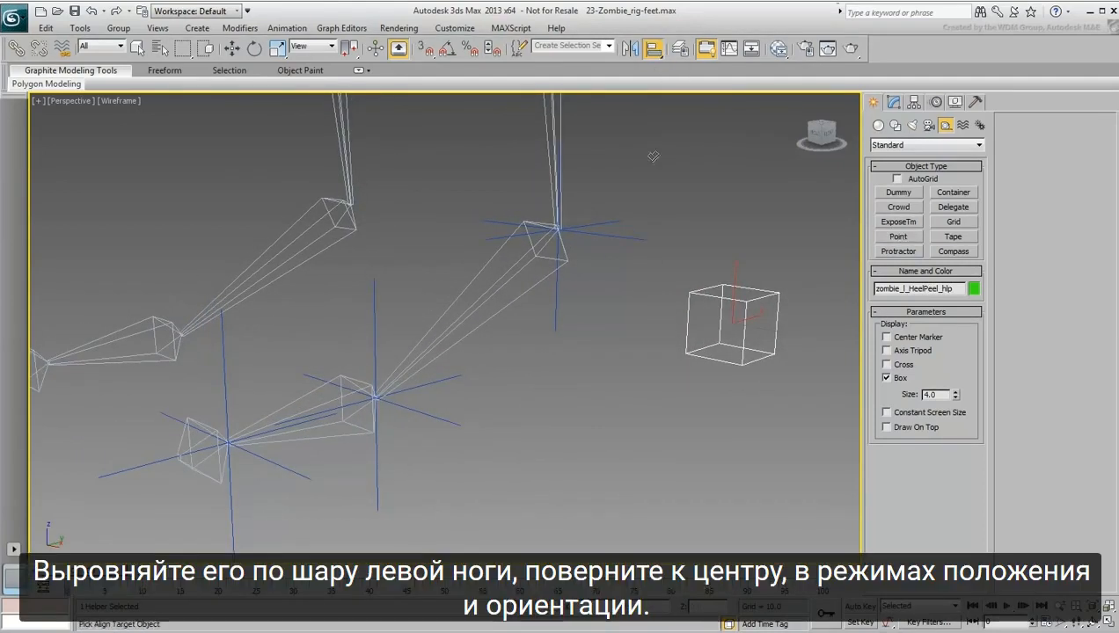
left_click(333, 439)
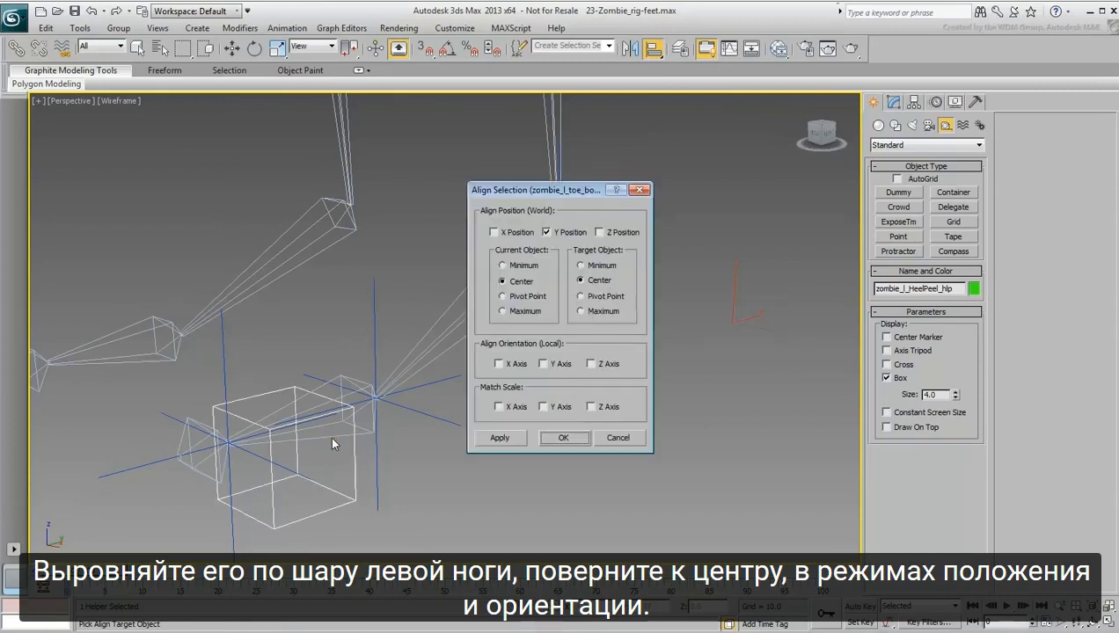
left_click(503, 297)
left_click(589, 299)
left_click(493, 232)
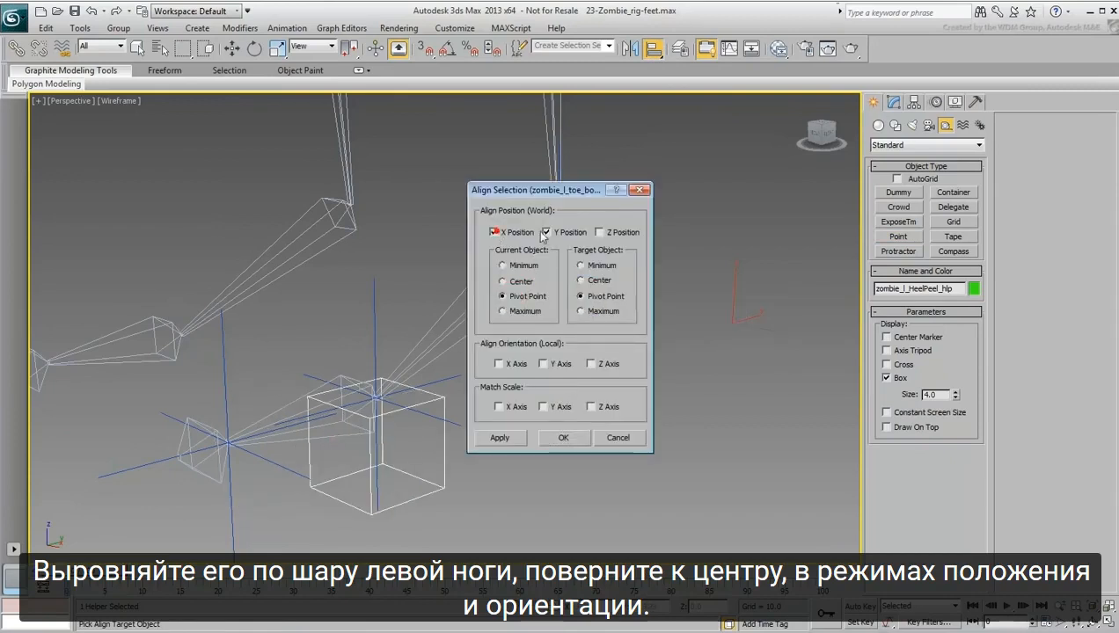
left_click(599, 233)
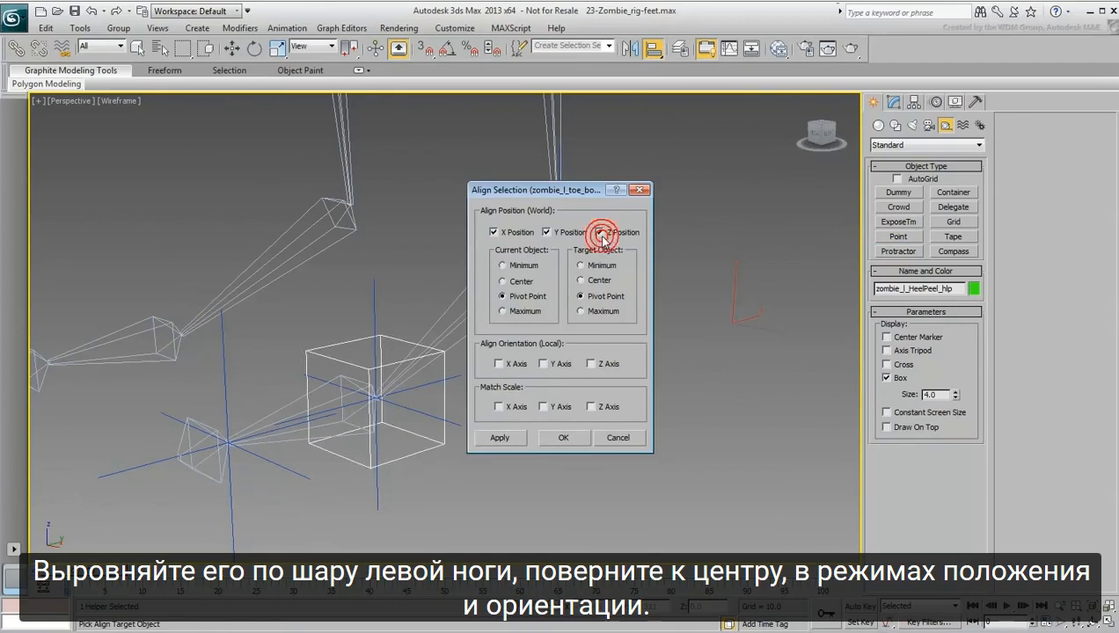
left_click(498, 364)
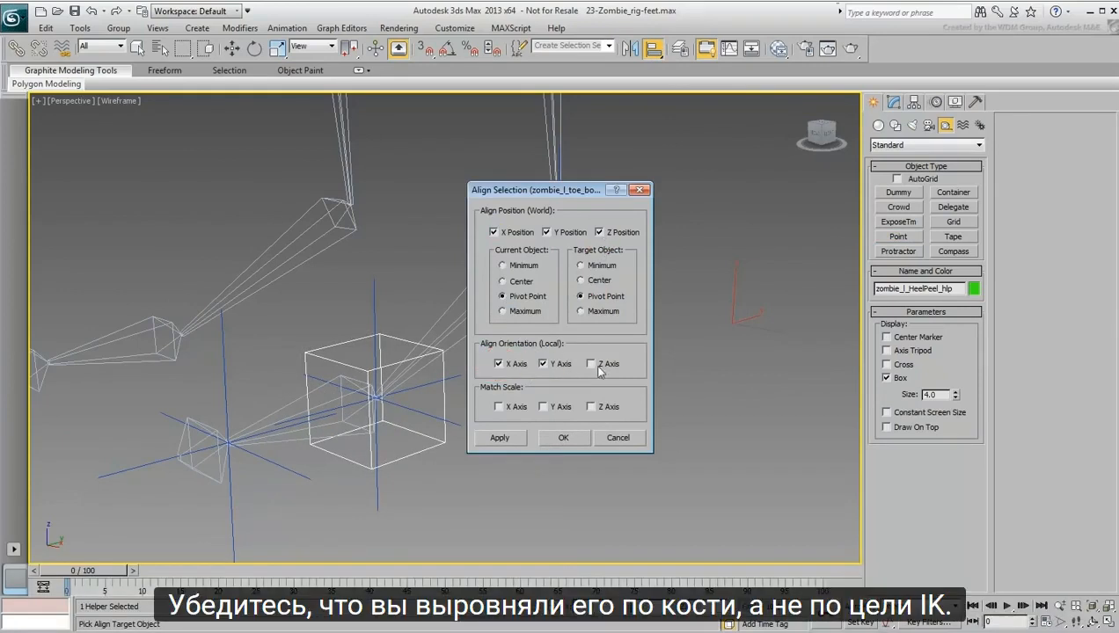
left_click(590, 363)
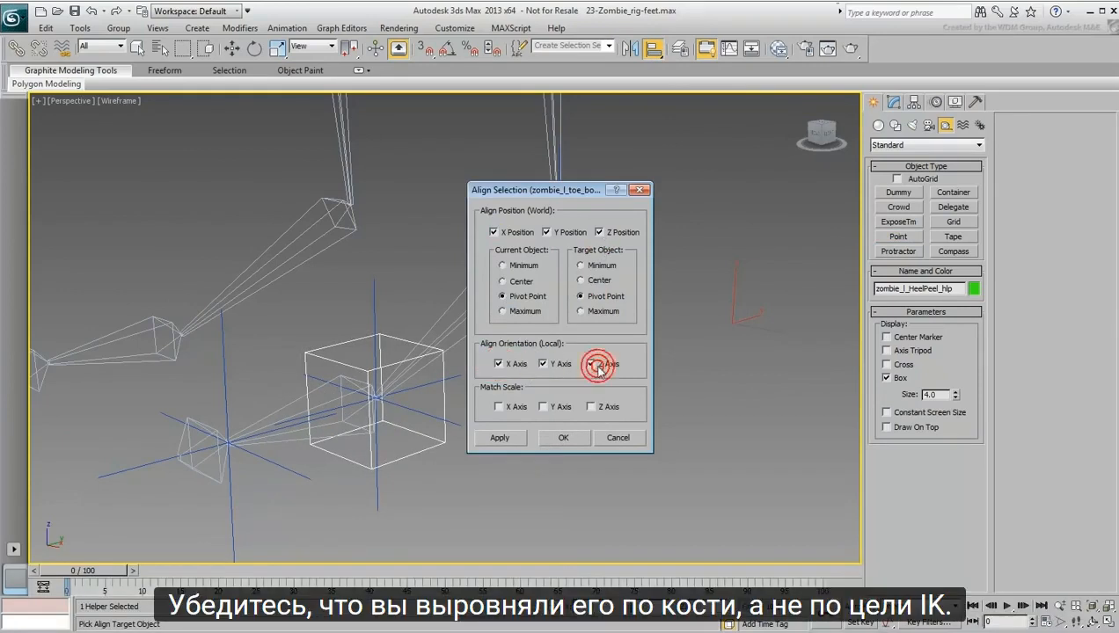
left_click(563, 438)
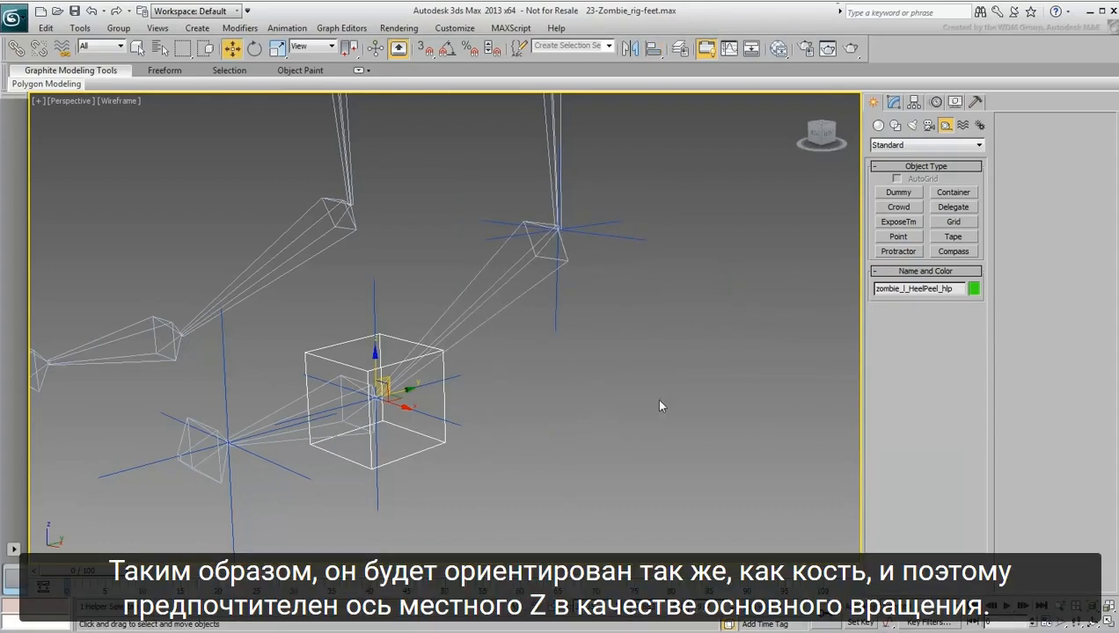
- Show the local pivot axes and compare the HeelPeel helper's orientation with that of the left toe bone
left_click(912, 102)
left_click(915, 192)
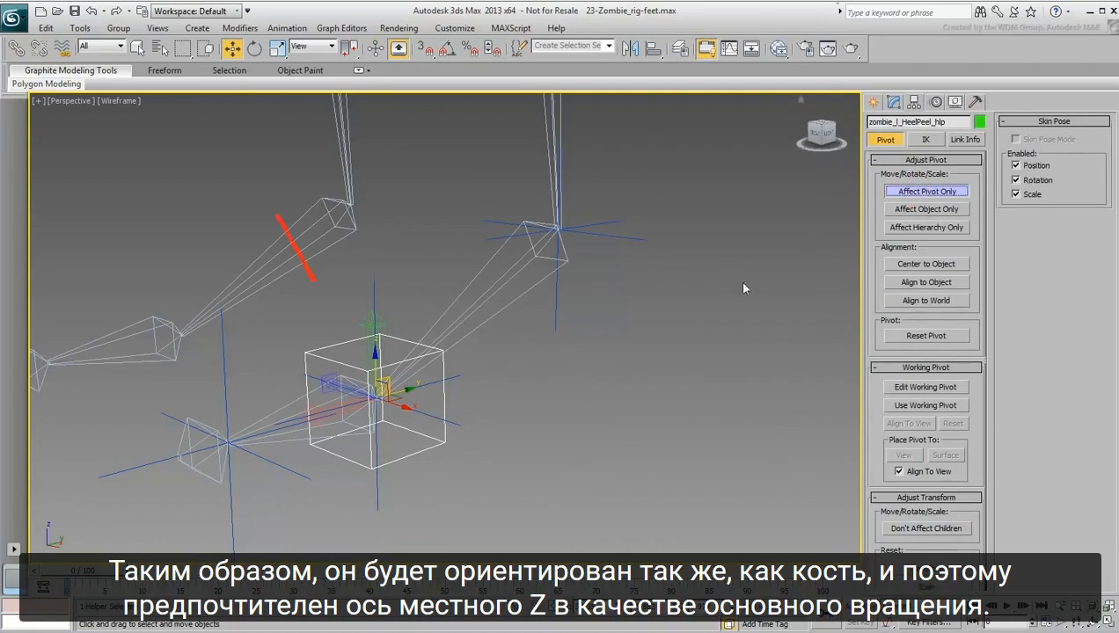
left_click(280, 443)
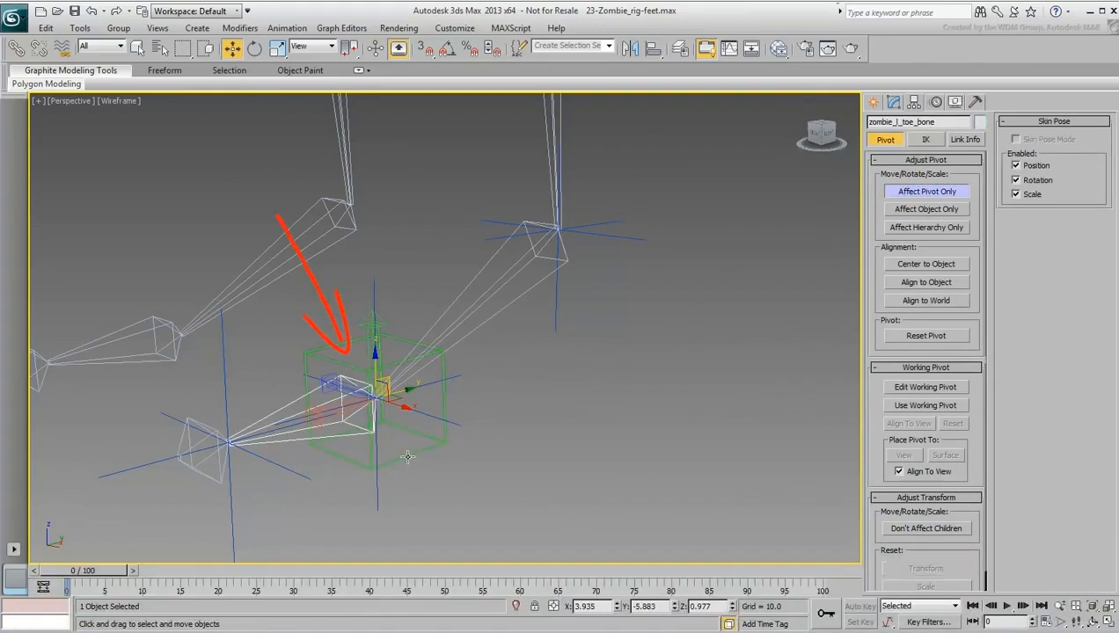
left_click(408, 456)
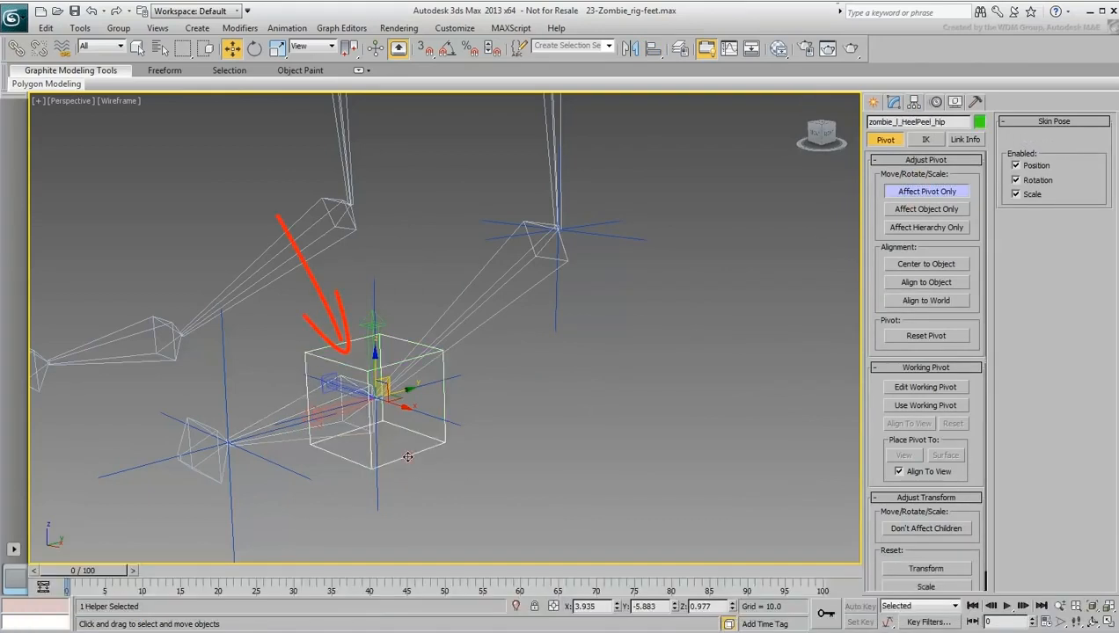
left_click(937, 193)
- In the Left view, straighten the HeelPeel helper by setting its Y rotation to 180 degrees
key("l")
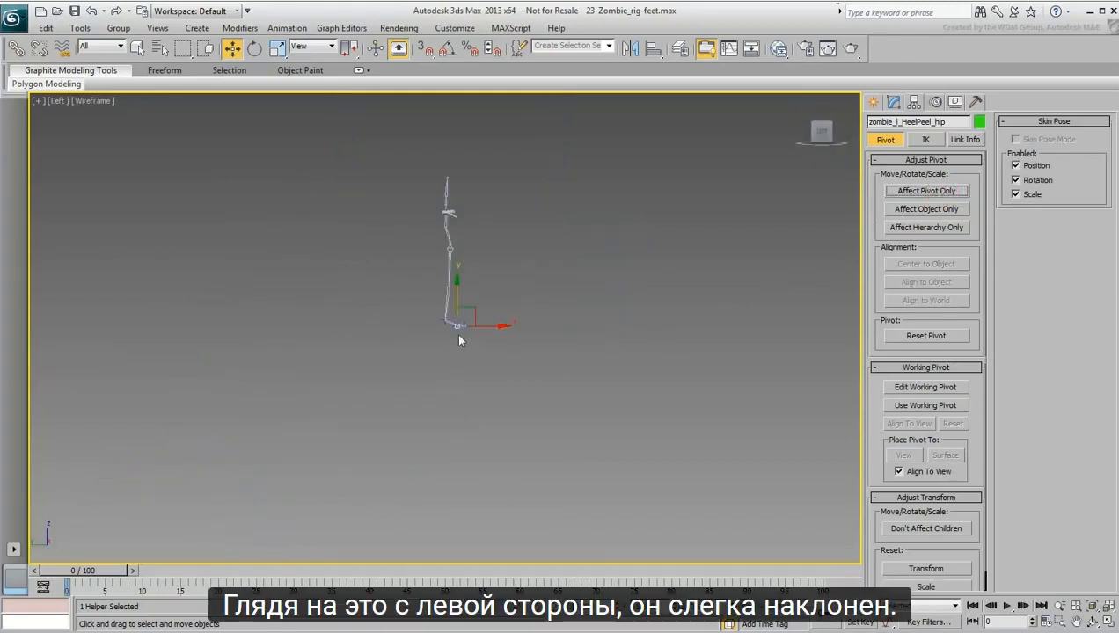
scroll(459, 338, "up", 10)
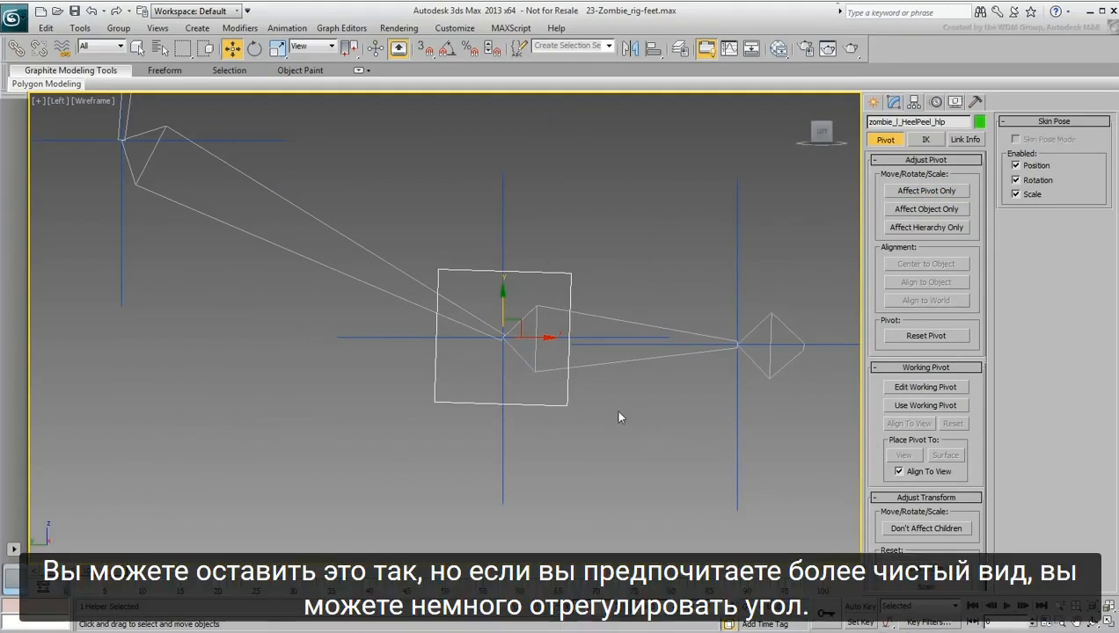
right_click(608, 407)
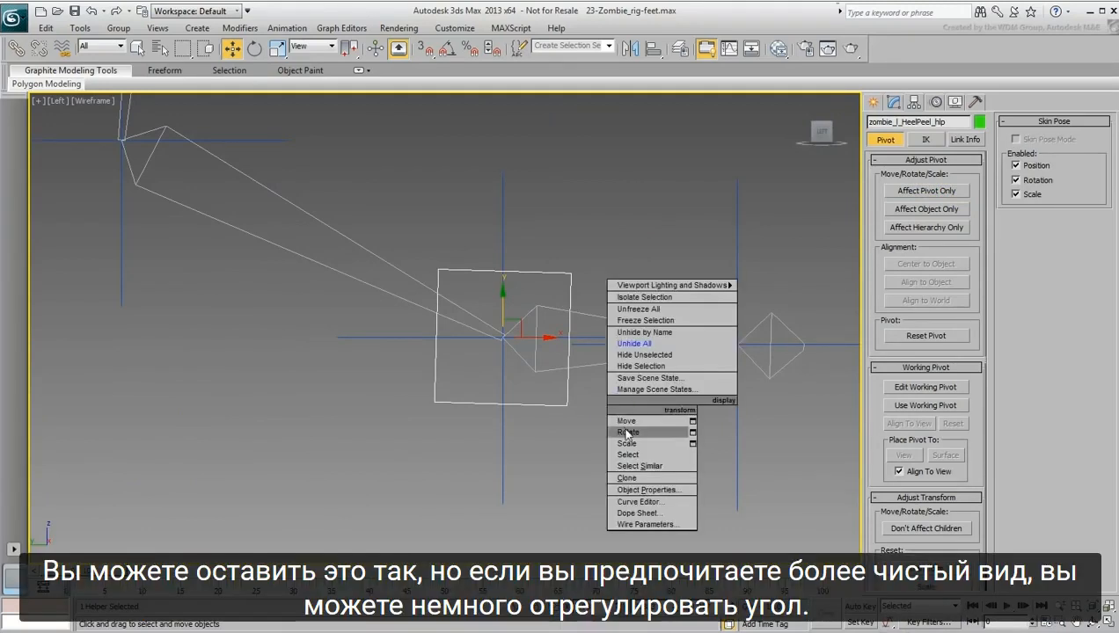
left_click(625, 432)
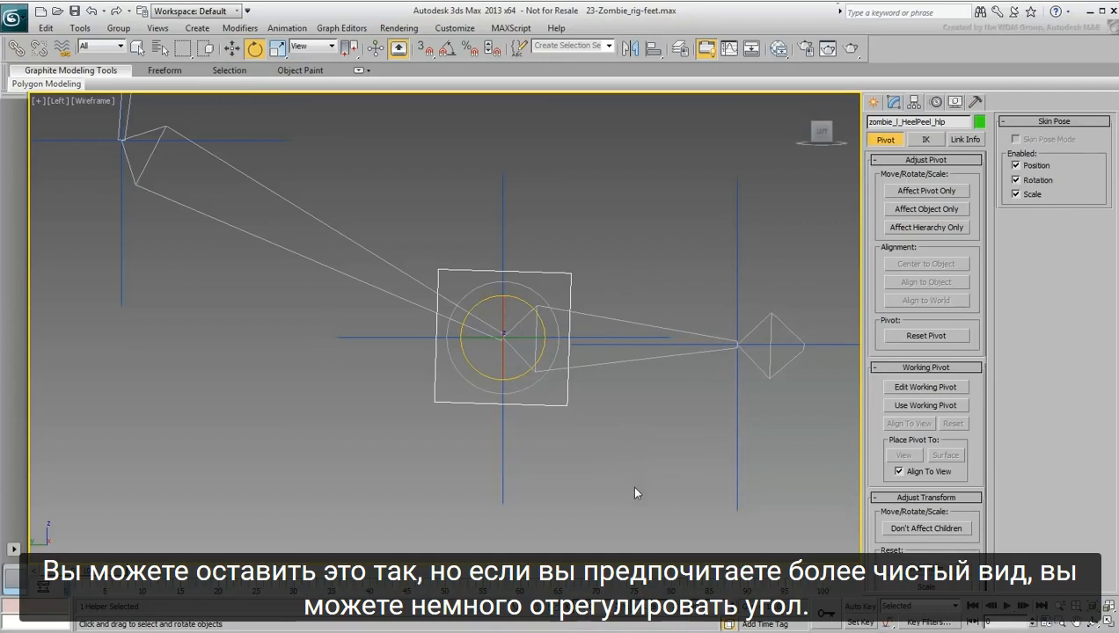
left_click_drag(658, 607, 621, 606)
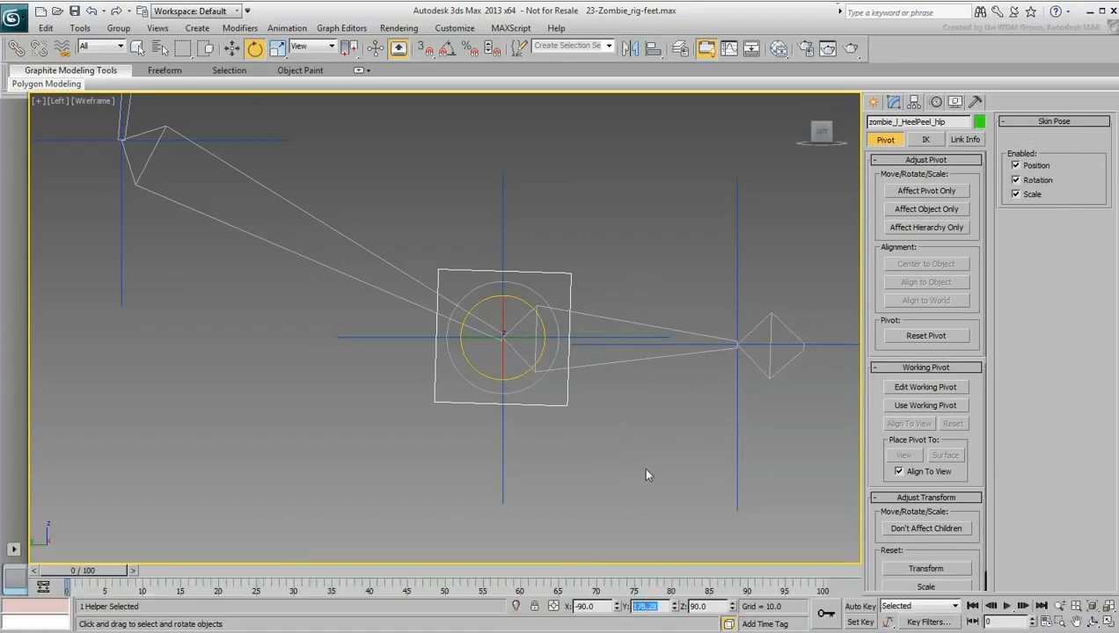
type("180")
key("Return")
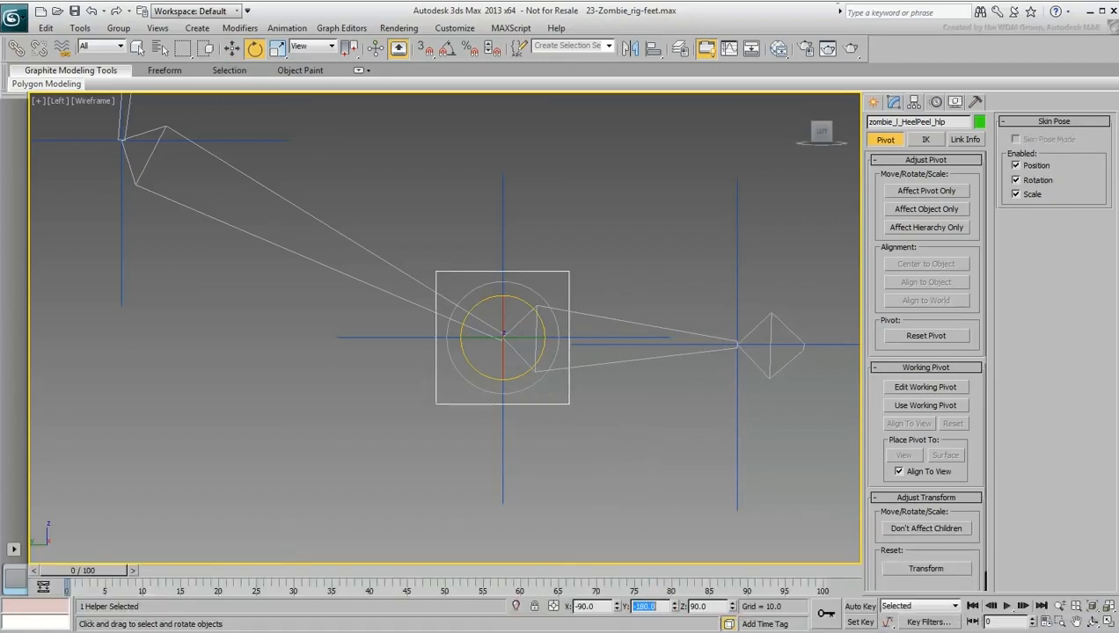
- Recheck the straightened HeelPeel helper's pivot axes against the left toe bone's in an angled view
middle_click_drag(527, 401, 462, 423)
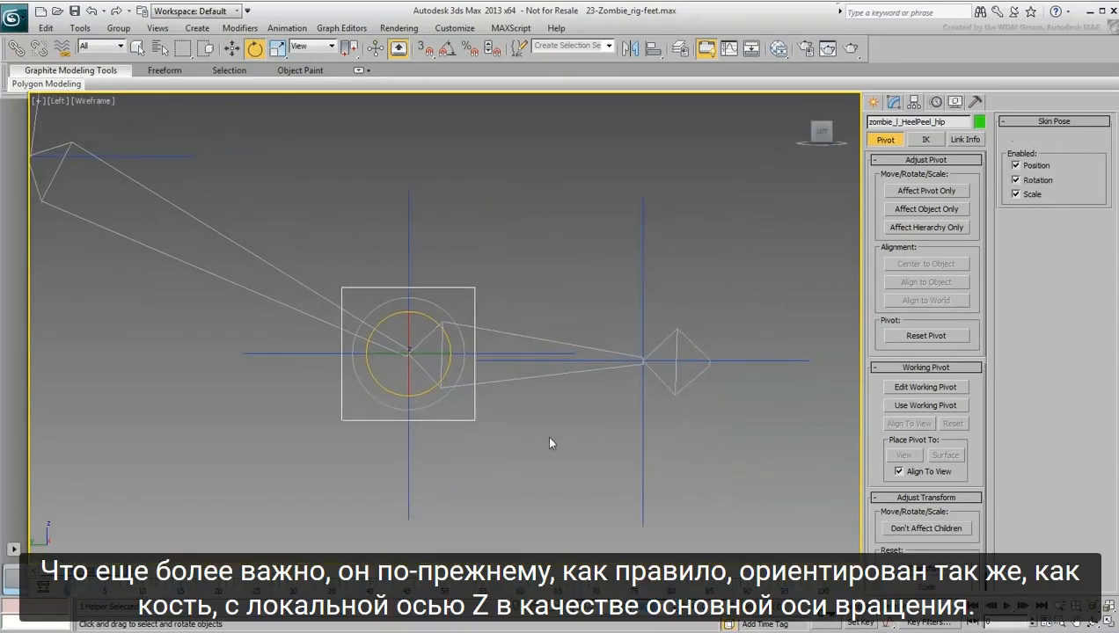
middle_click_drag(552, 442, 634, 317, "alt")
left_click(917, 190)
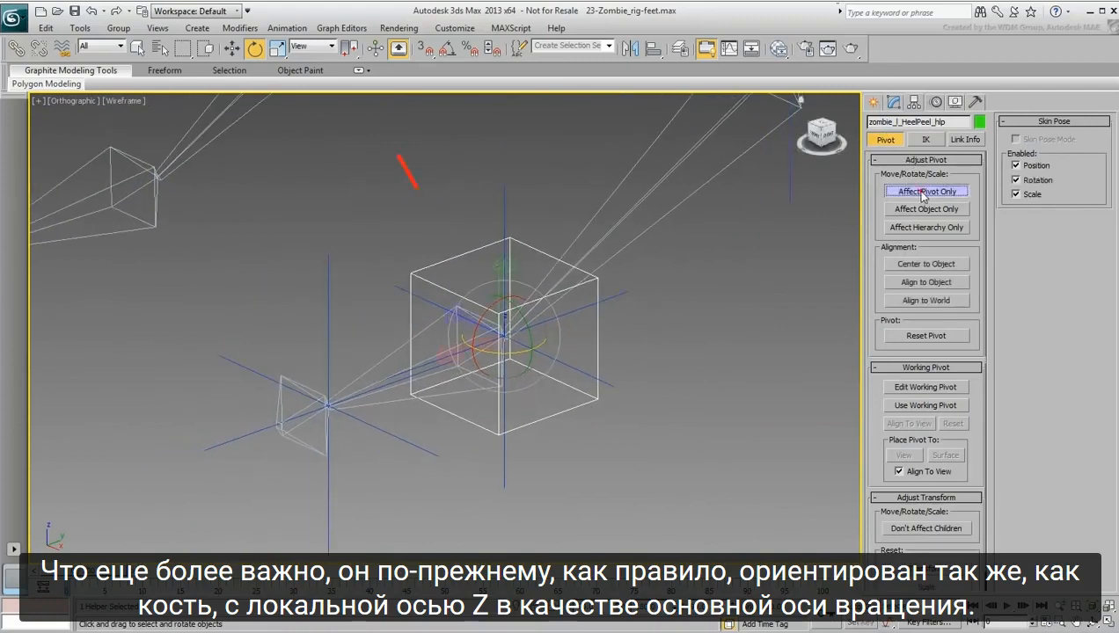
left_click(376, 403)
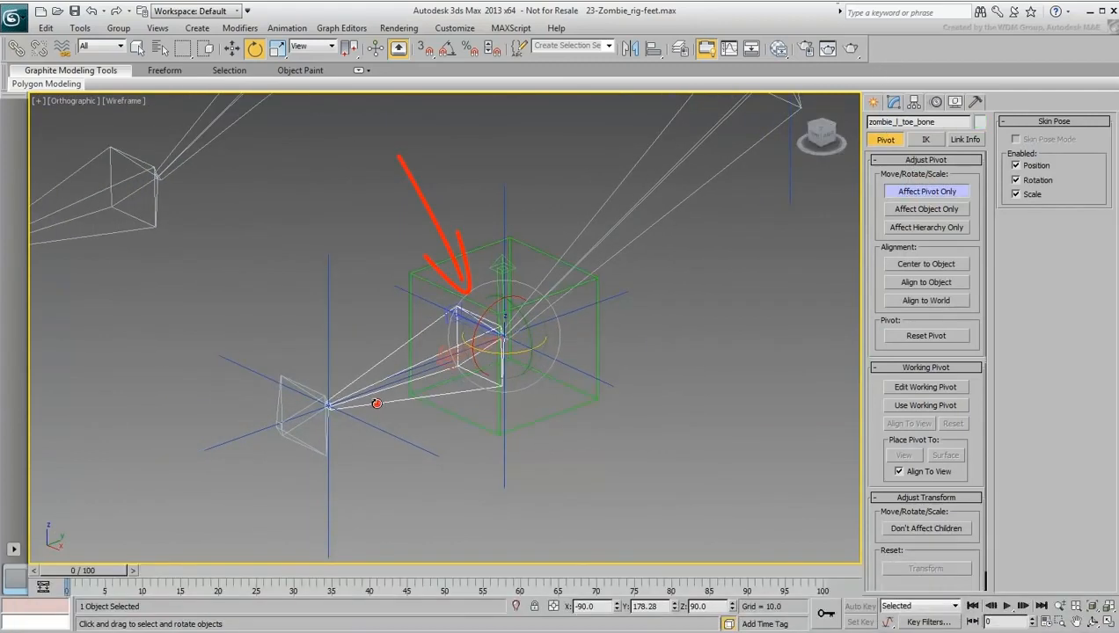
left_click(530, 425)
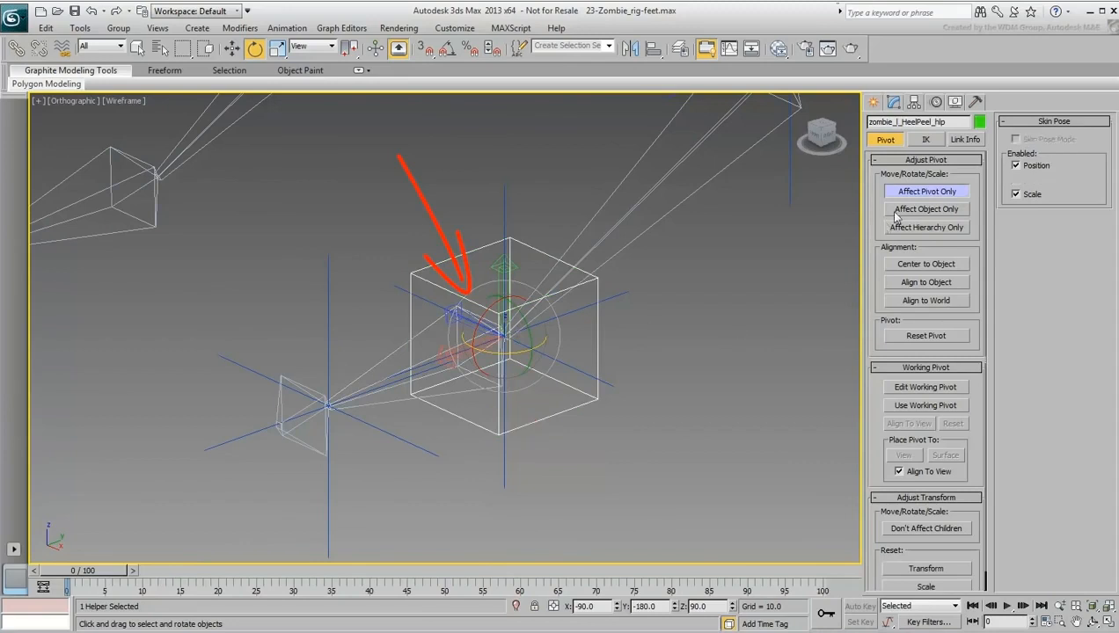
left_click(921, 191)
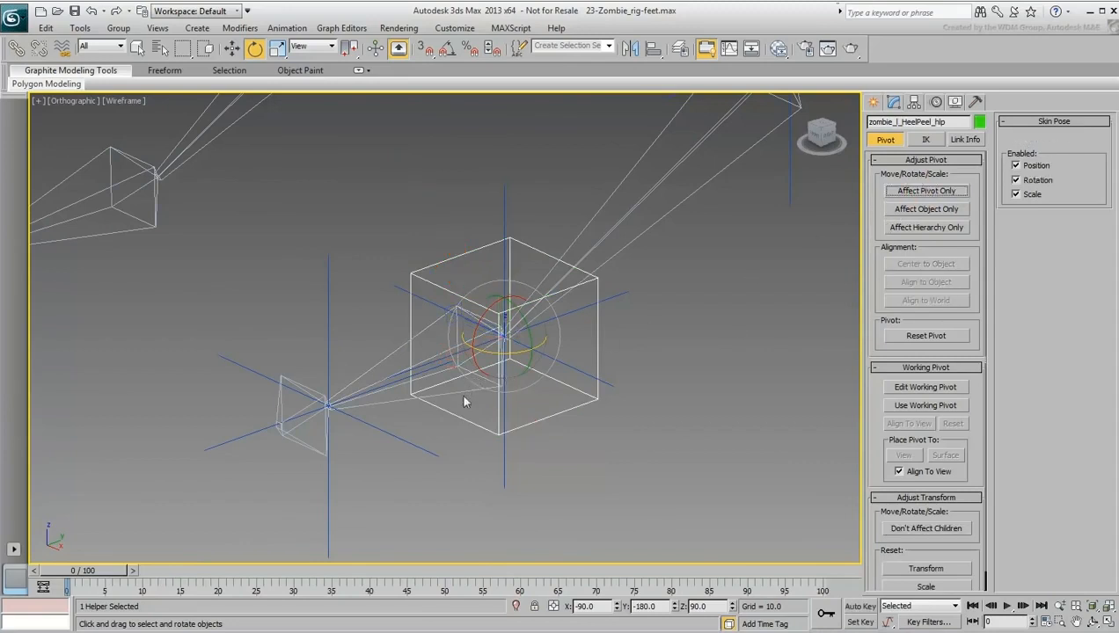
- Clone the HeelPeel helper as a Copy into the empty space beside the foot, named zombie_l_Heel_hlp
middle_click_drag(440, 423, 463, 417, "alt")
right_click(466, 419)
left_click(481, 430)
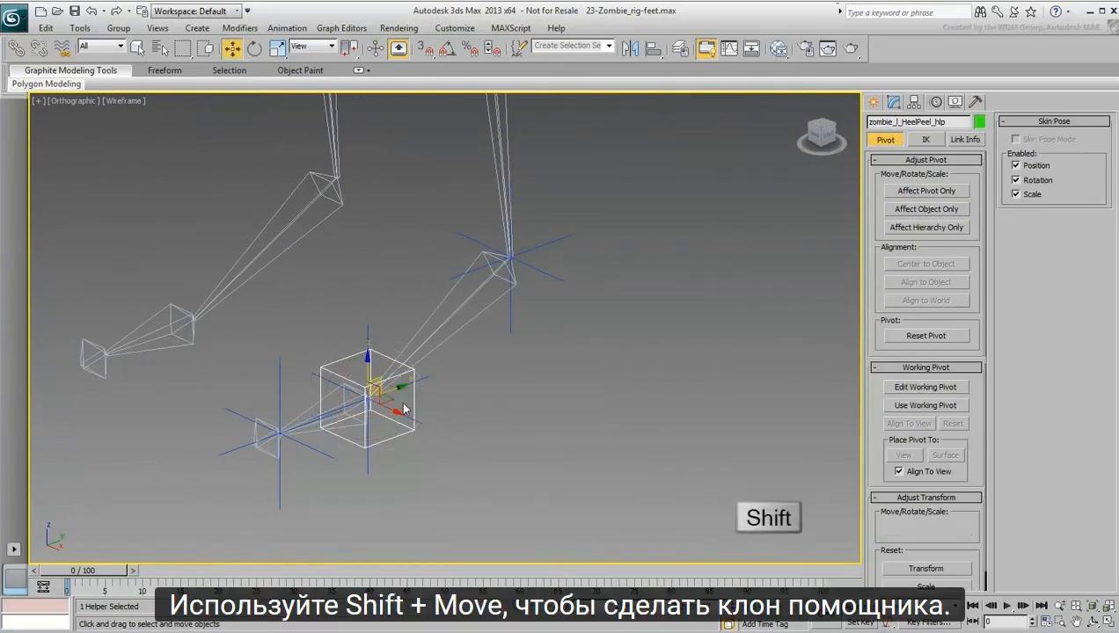
mouse_move(402, 407)
left_mouse_down("shift")
mouse_move(526, 403)
mouse_move(645, 378)
left_mouse_up("shift")
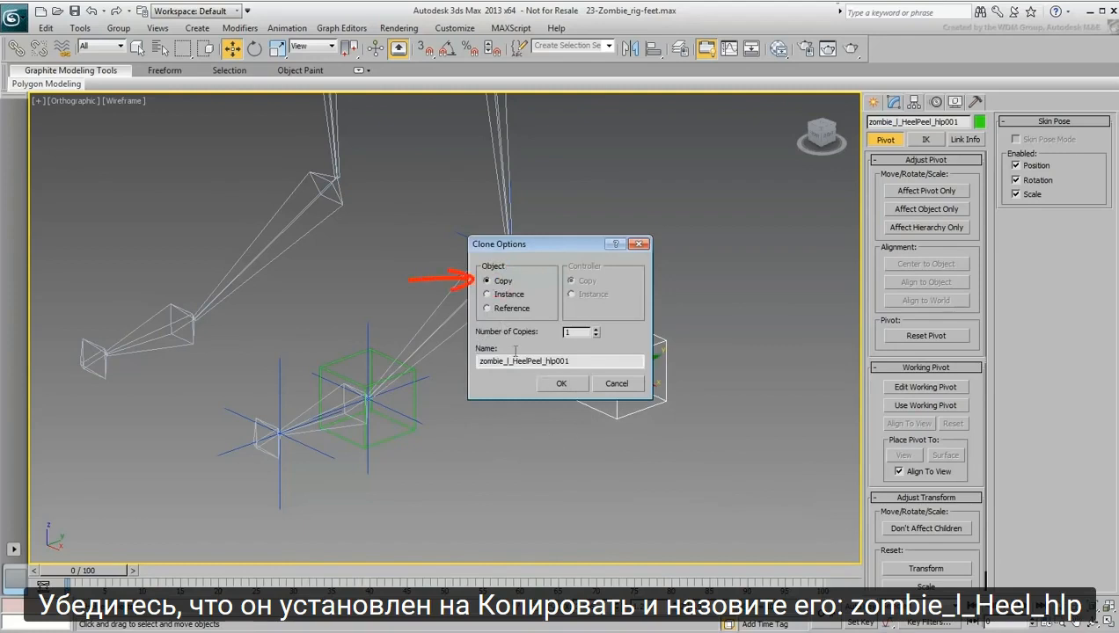
left_click(579, 357)
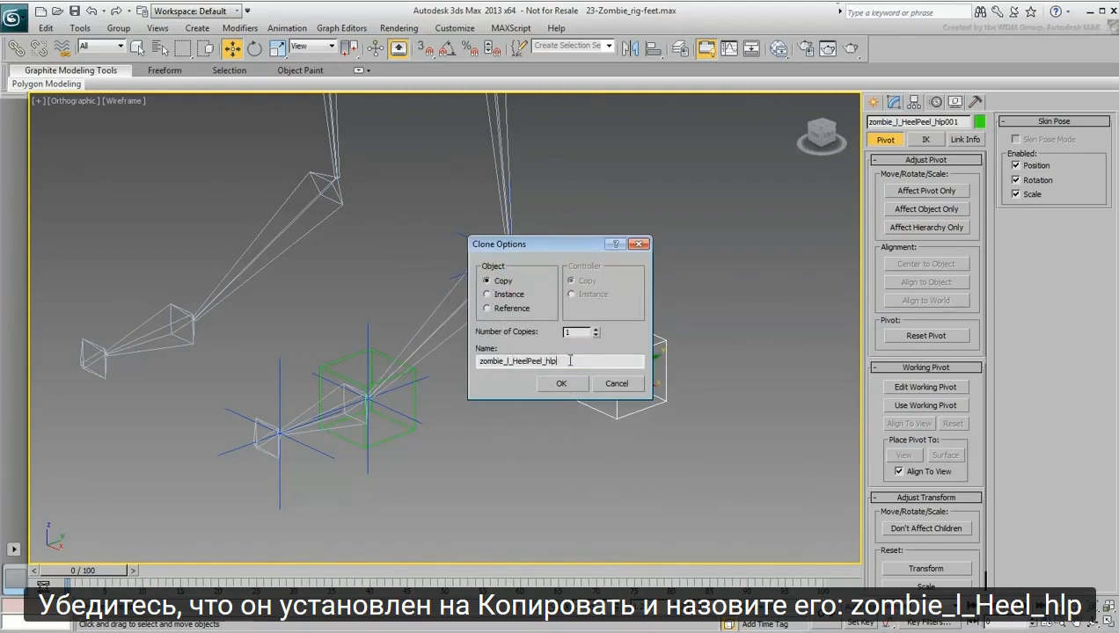
left_click_drag(544, 360, 514, 361)
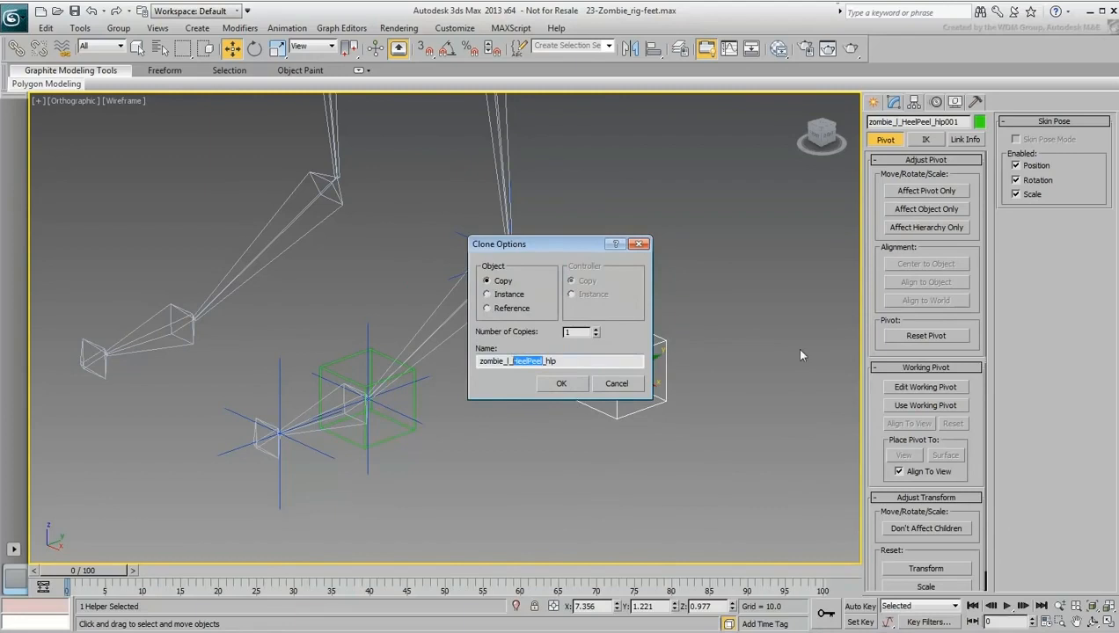
type("Hel")
left_click(560, 385)
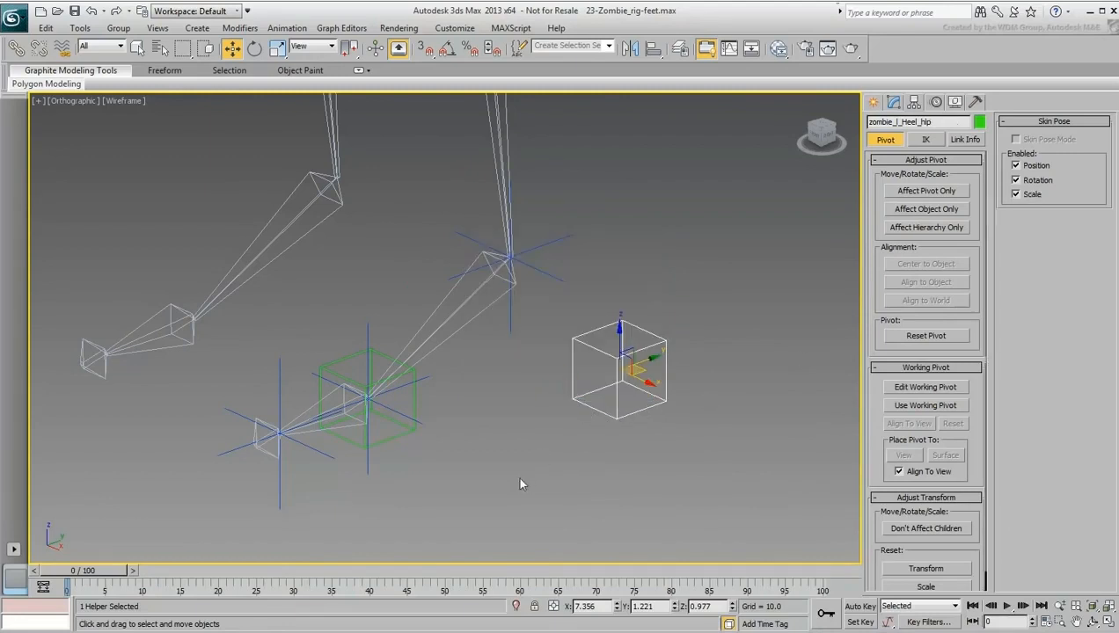
- Align the Heel helper to the left ankle bone's pivot point in X, Y, Z position only, without matching orientation
left_click(654, 48)
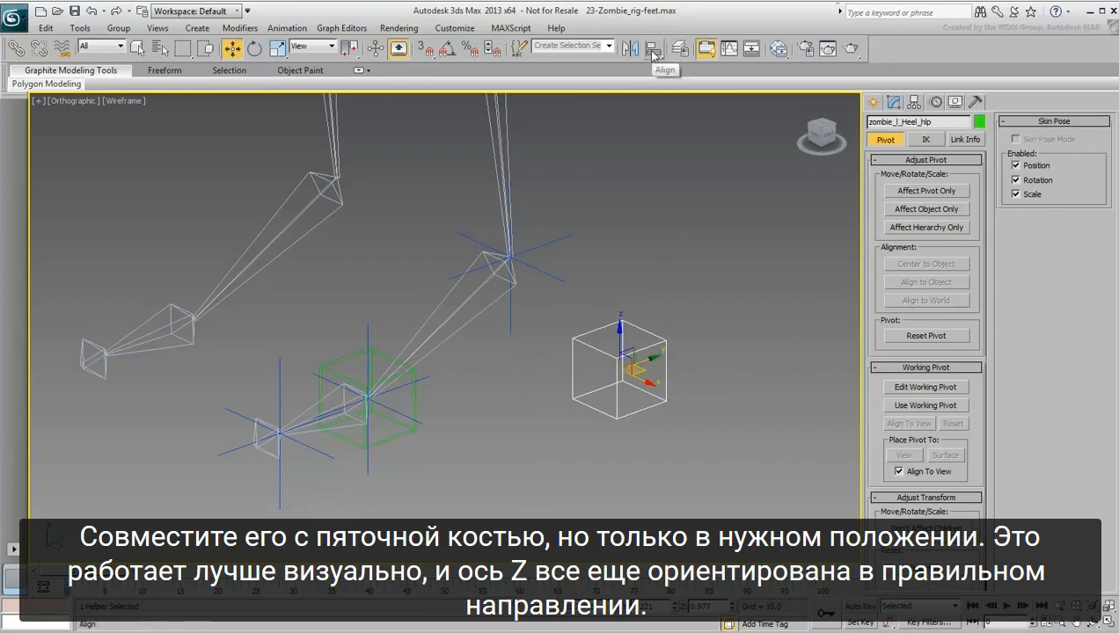
left_click(469, 325)
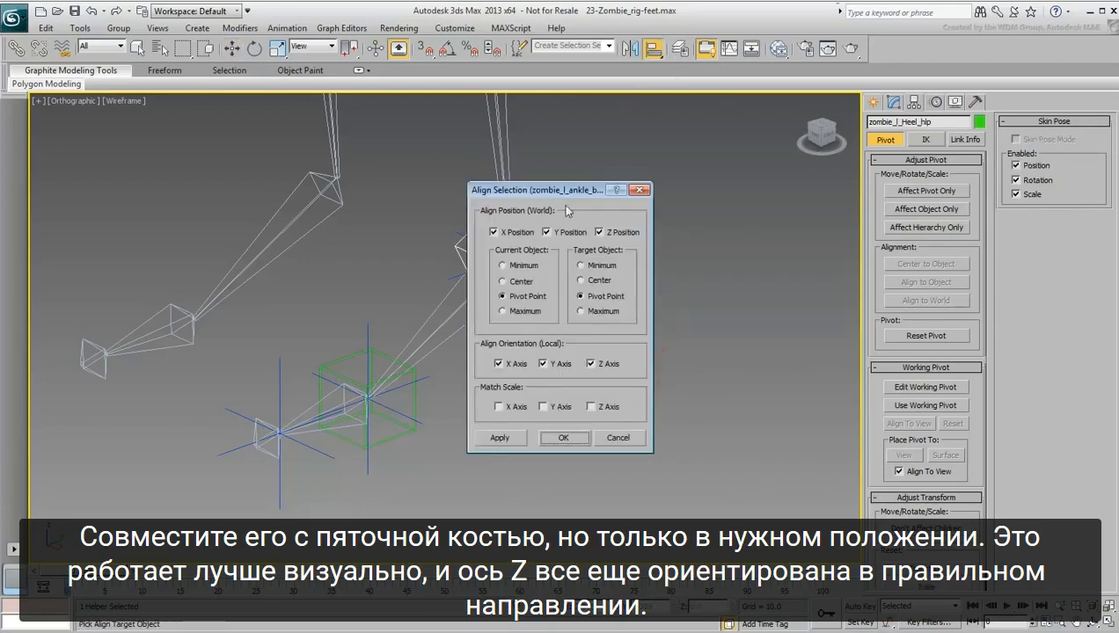
left_click_drag(574, 188, 760, 166)
left_click(685, 342)
left_click(730, 342)
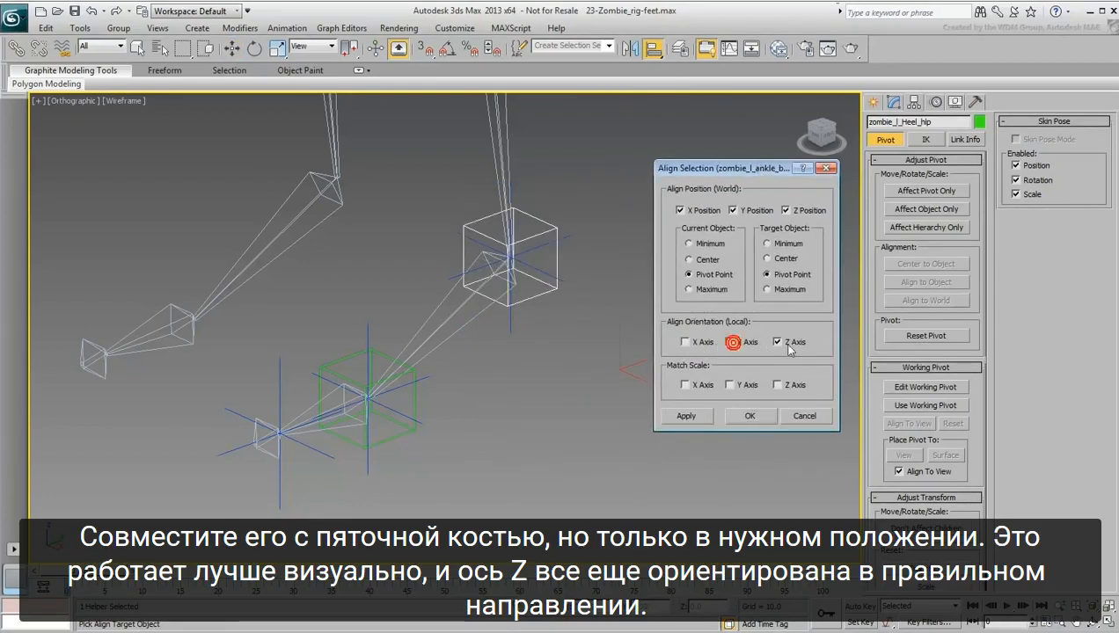
left_click(780, 342)
left_click(757, 418)
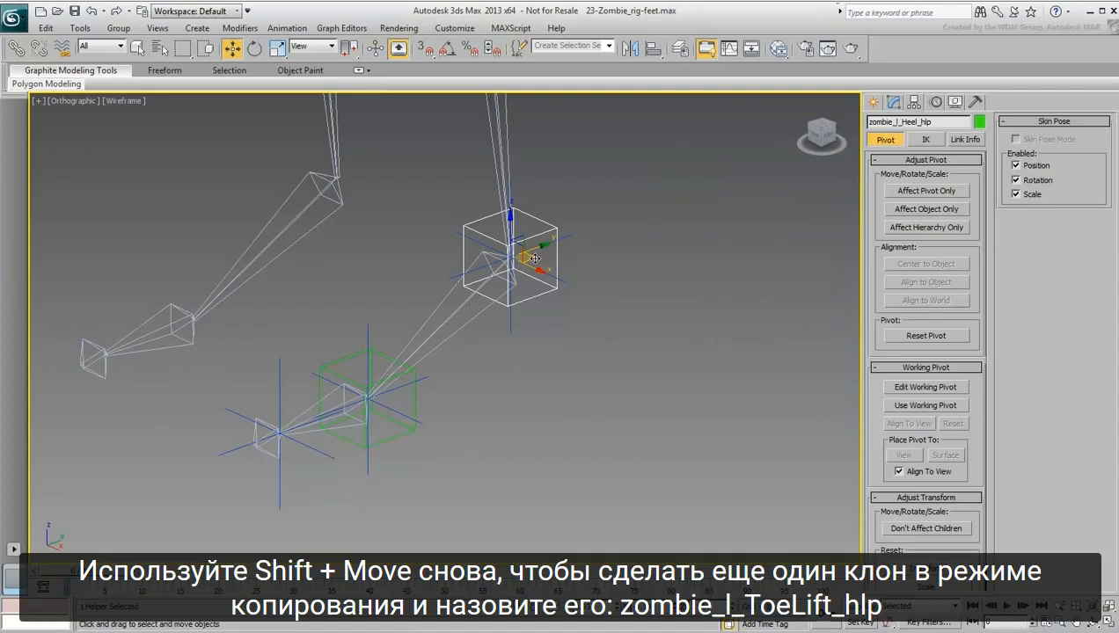
- Clone the Heel helper as a Copy into the empty space beside the foot, named zombie_l_ToeLiftl_hlp
left_click_drag(533, 257, 668, 387, "shift")
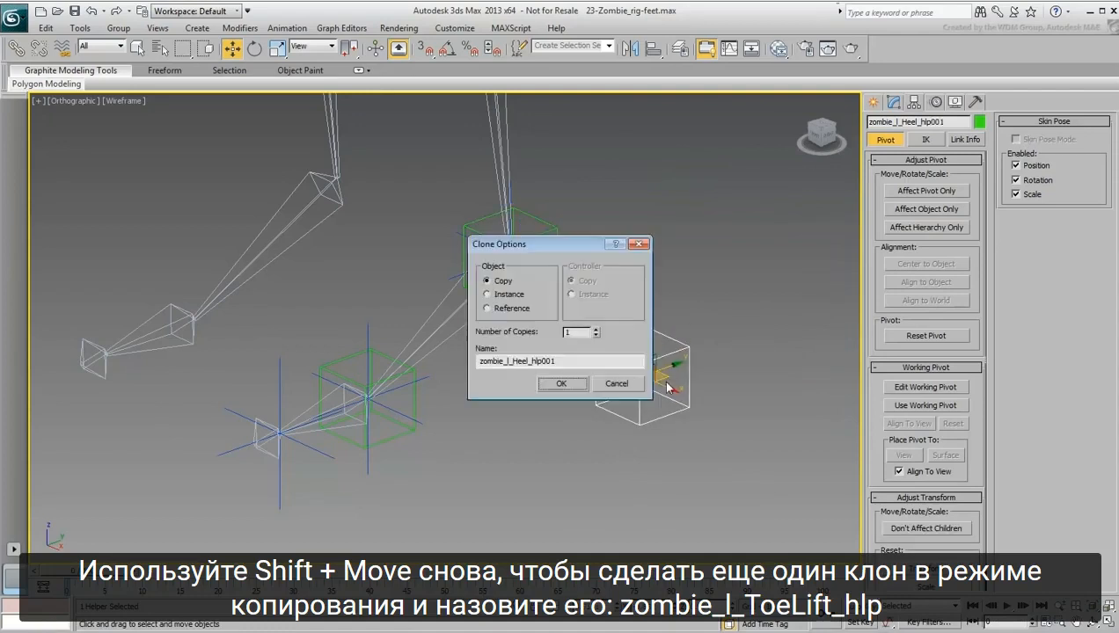
left_click(570, 361)
key("BackSpace")
key("BackSpace")
key("BackSpace")
left_click(530, 361)
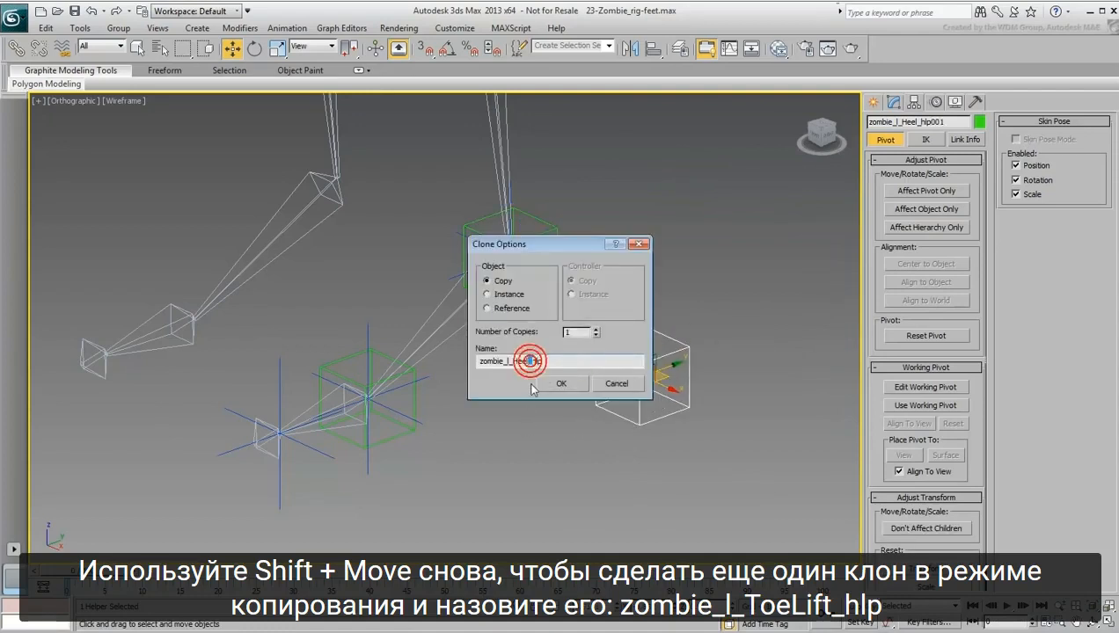
key("BackSpace")
key("BackSpace")
key("BackSpace")
type("ToeLift")
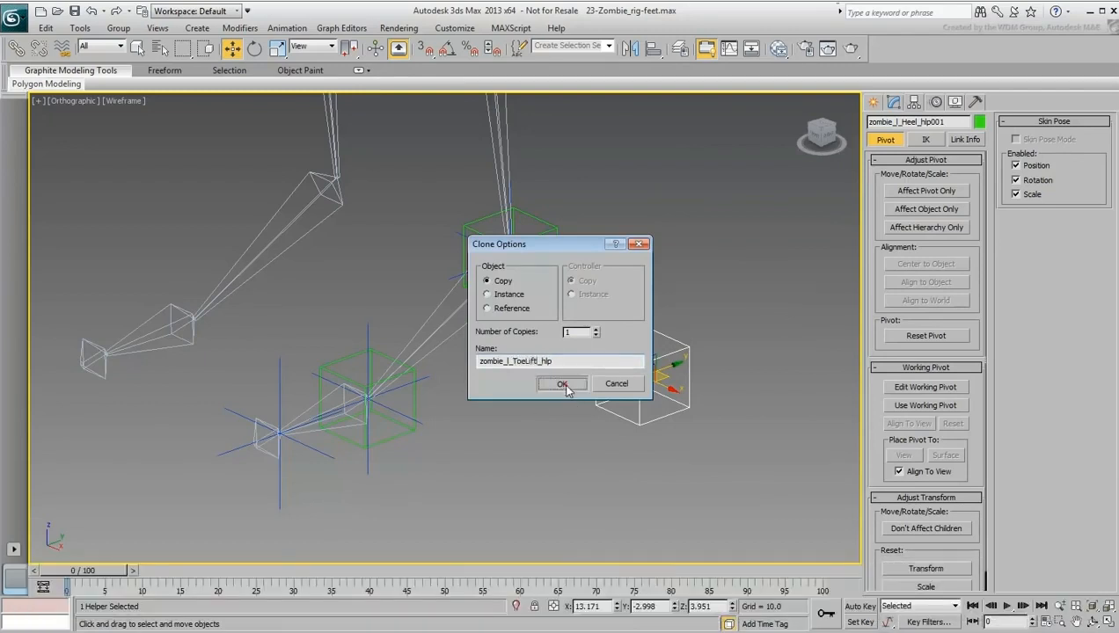
left_click(560, 384)
- Align the new toe-lift helper to the left toe nub's pivot point in X, Y, Z position only, without matching orientation
left_click(654, 53)
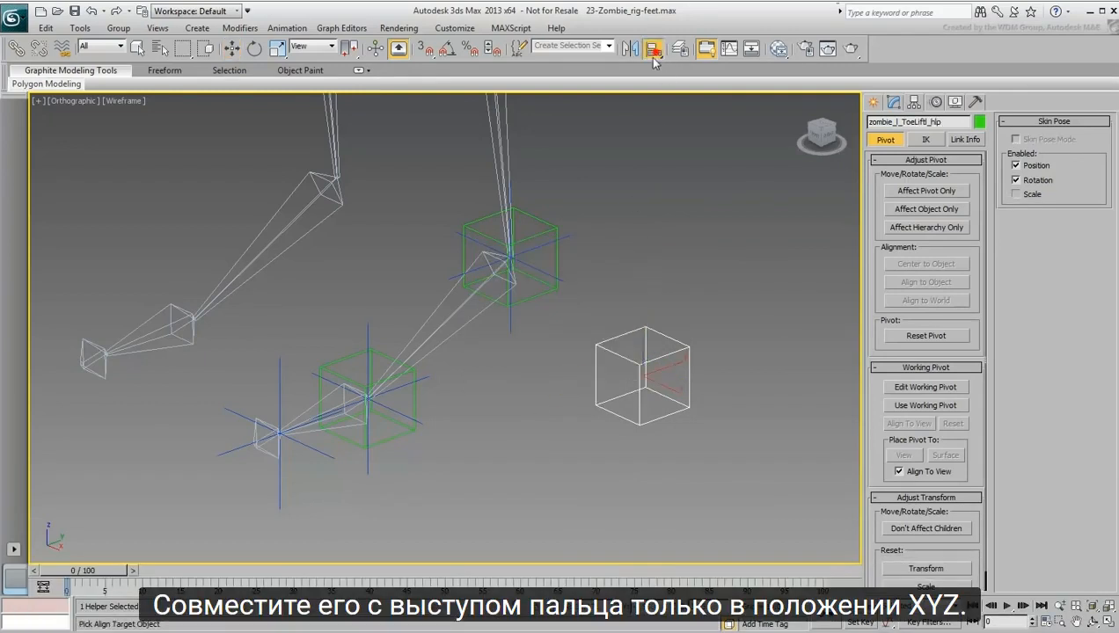
left_click(267, 456)
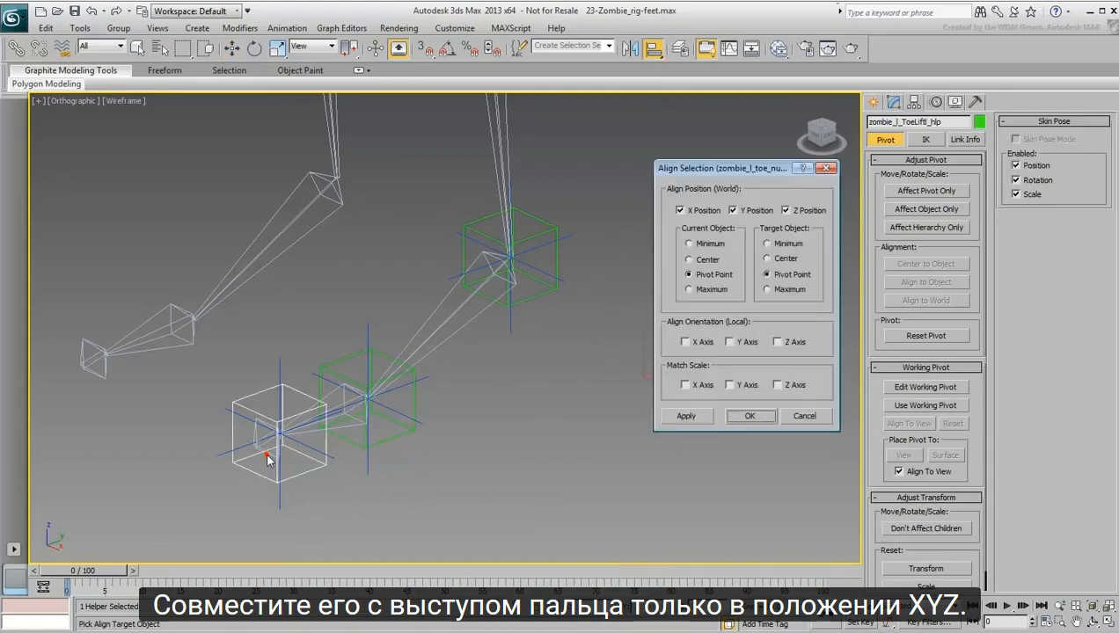
left_click(756, 414)
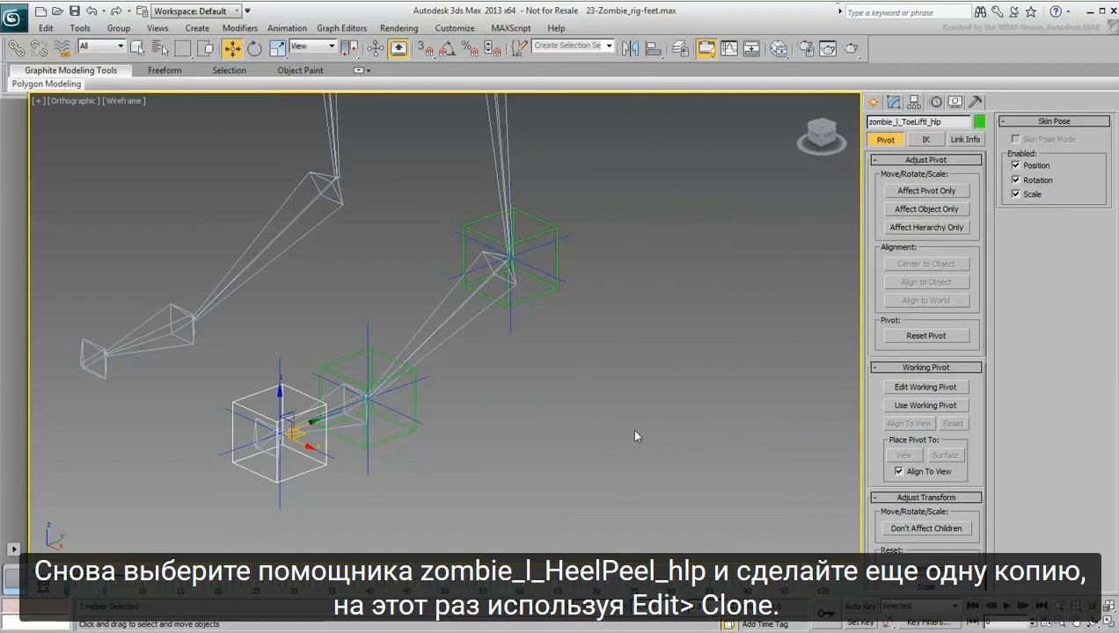
- Clone the HeelPeel helper in place as a Copy named zombie_l_ToeTap_hlp
left_click(389, 438)
left_click(46, 27)
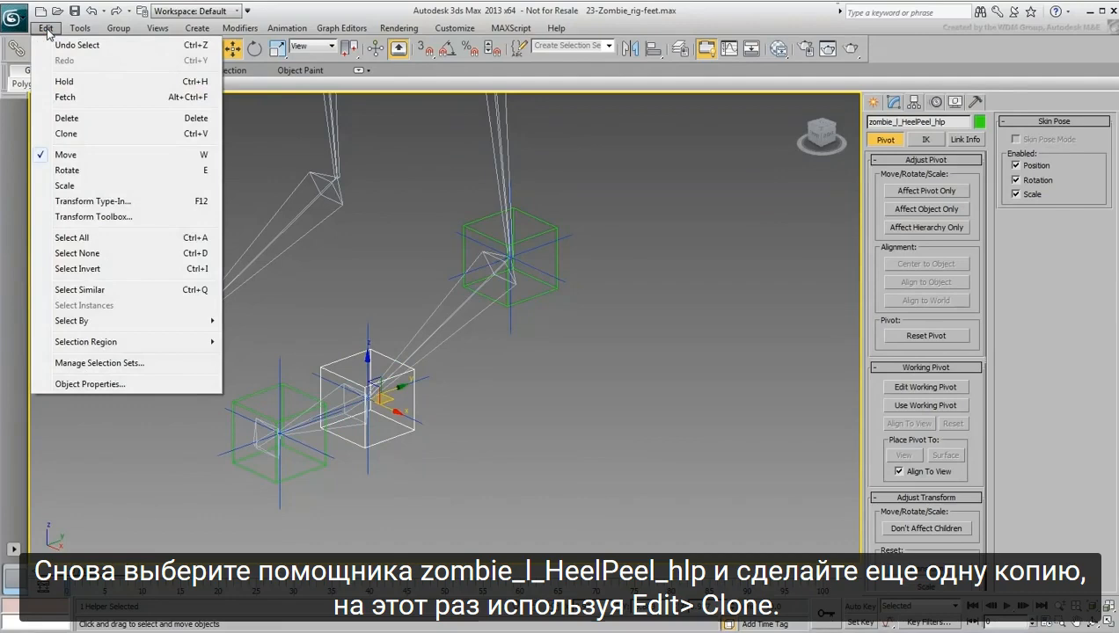
left_click(67, 133)
left_click(505, 287)
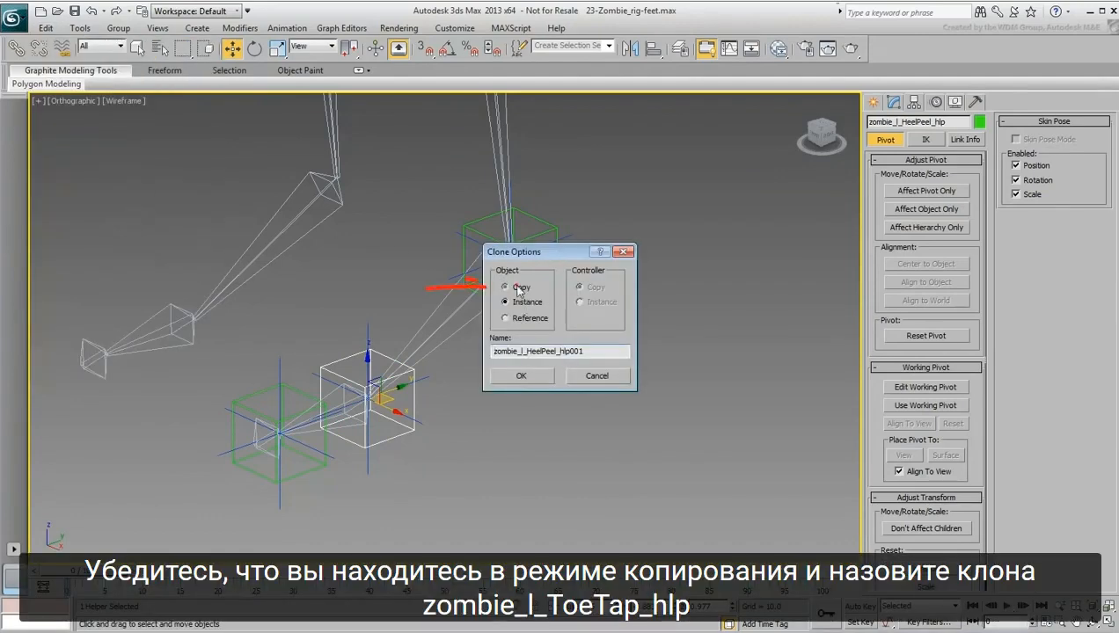
left_click(604, 351)
key("BackSpace")
key("BackSpace")
key("BackSpace")
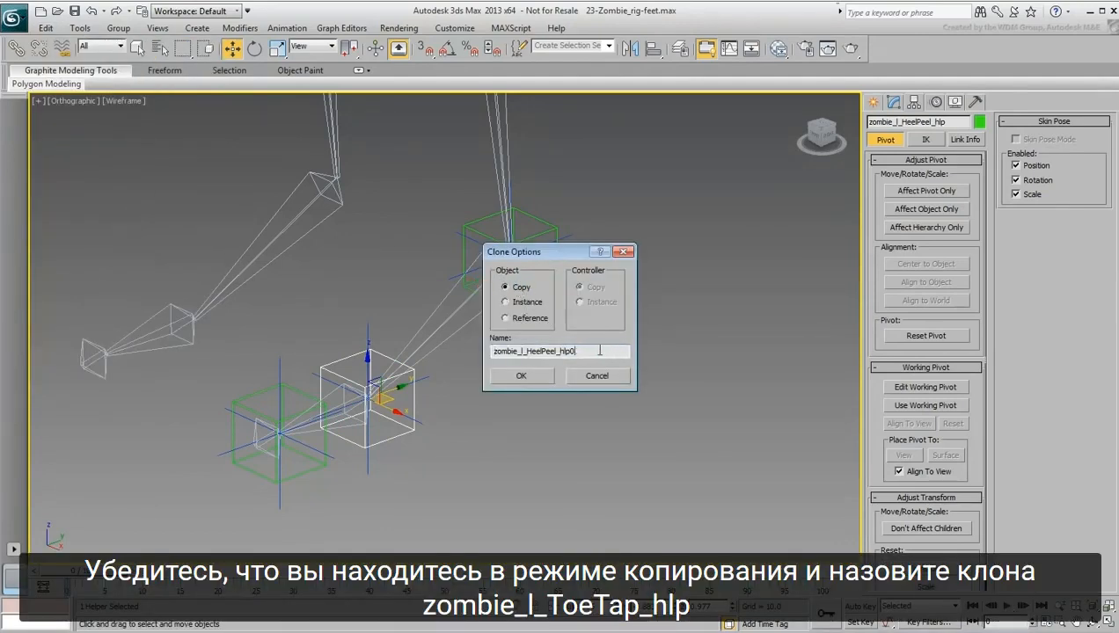
left_click_drag(554, 351, 530, 353)
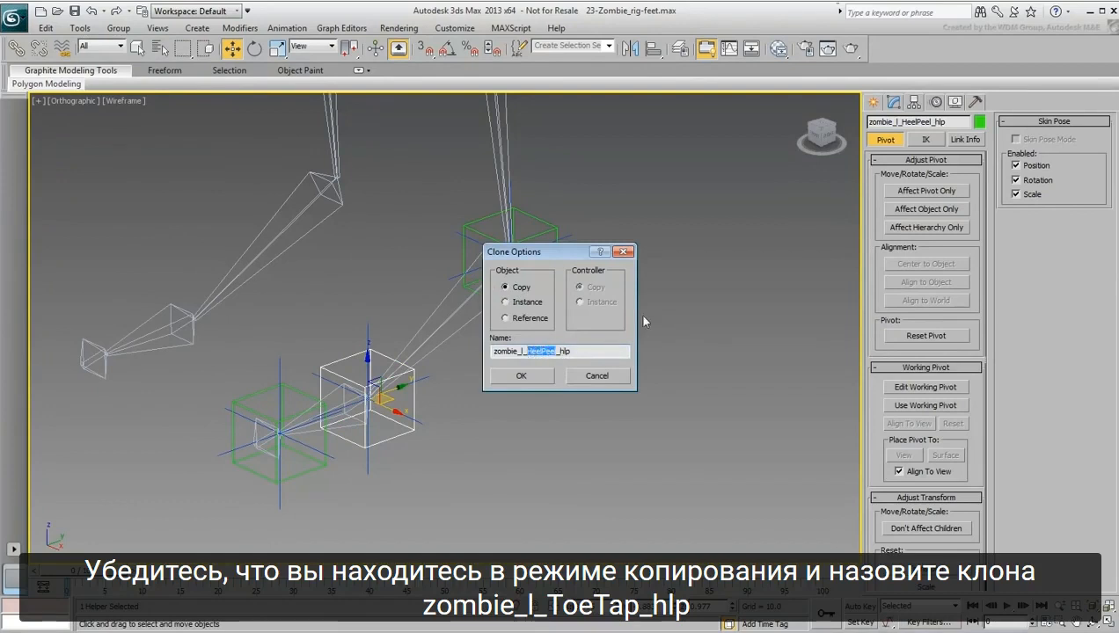
type("ToeTap")
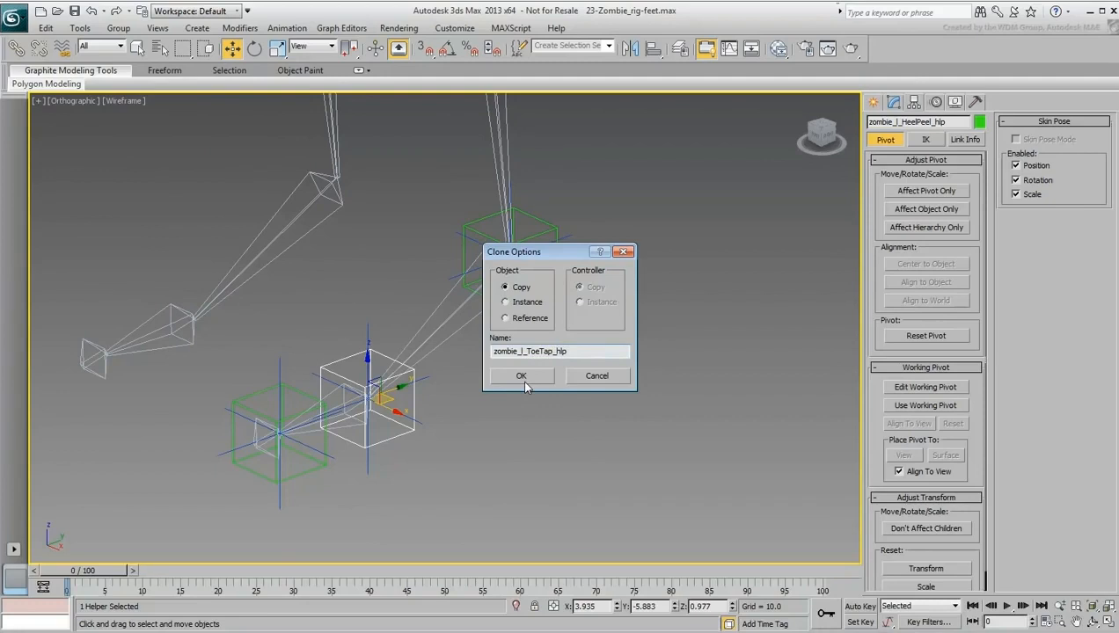
left_click(521, 376)
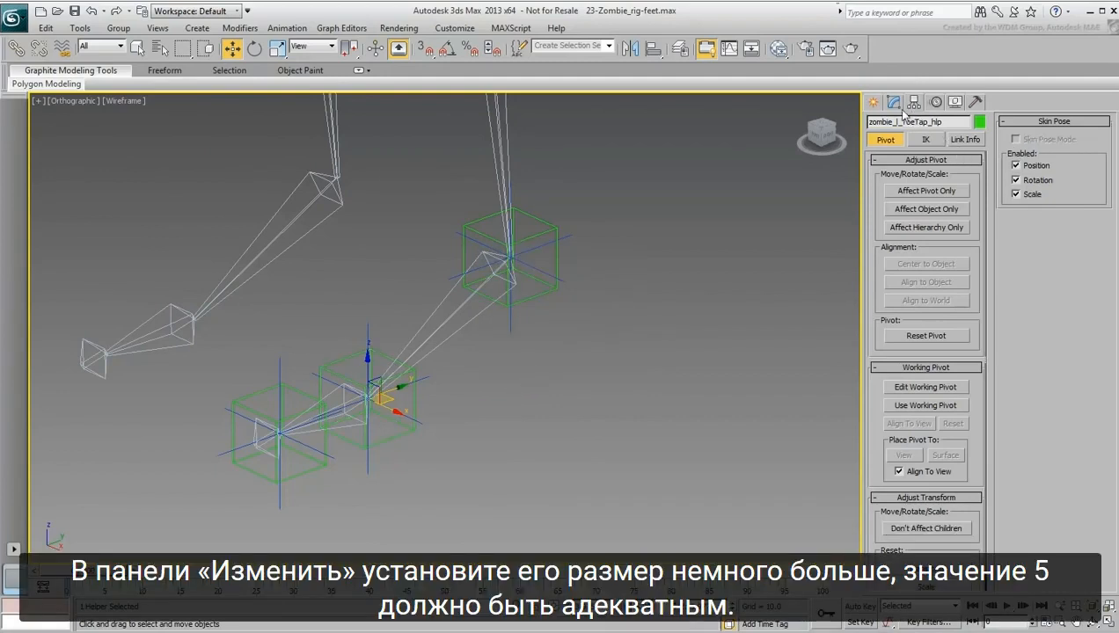
- Set the ToeTap helper's box display size to 5.0
left_click(893, 103)
double_click(942, 366)
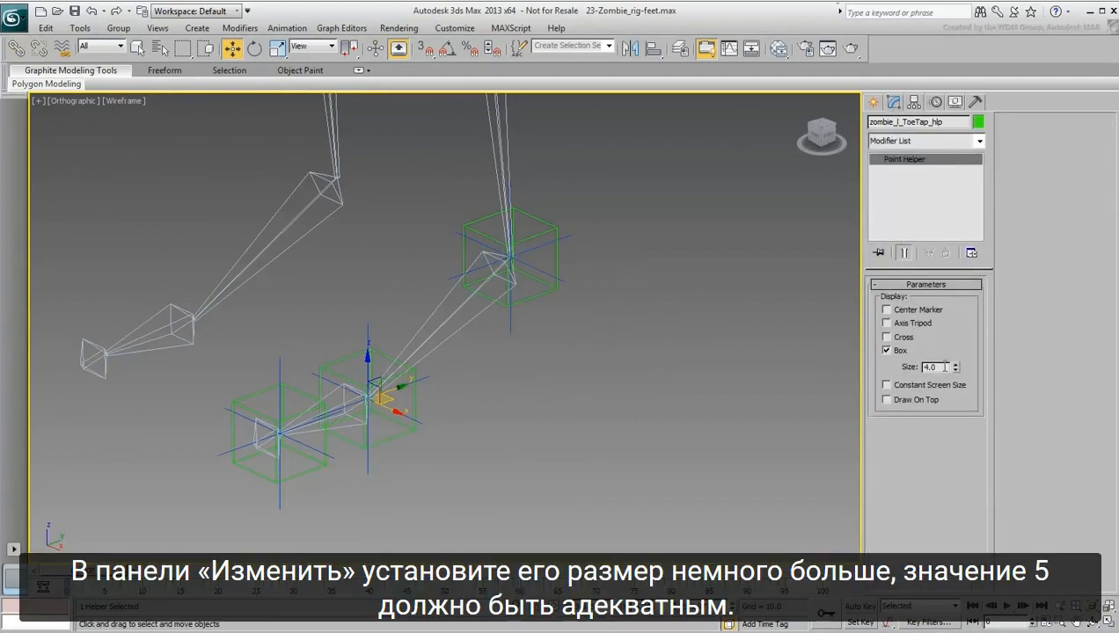
type("5")
key("Return")
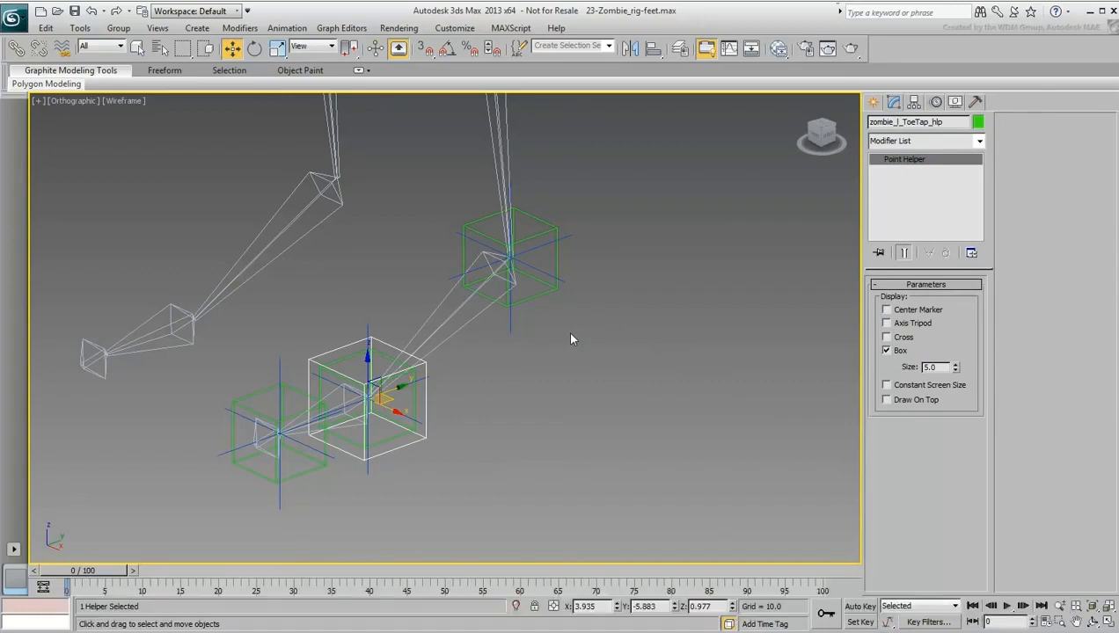
- Unhide the geometry category and show the home grid in a close Left view of the foot
scroll(568, 334, "down", 5)
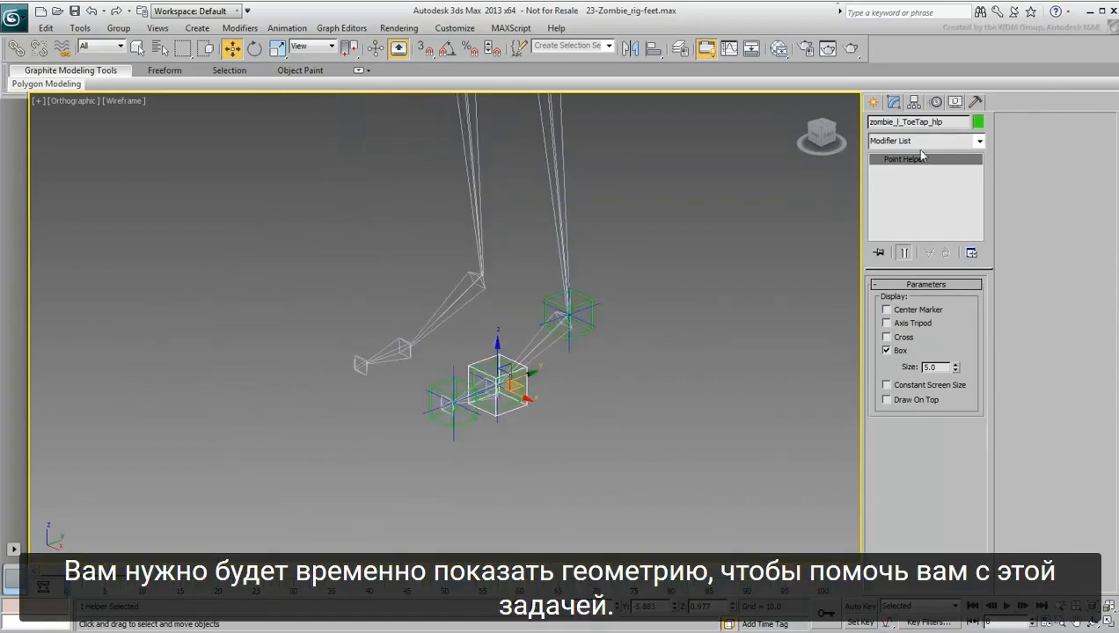
left_click(954, 102)
left_click(883, 238)
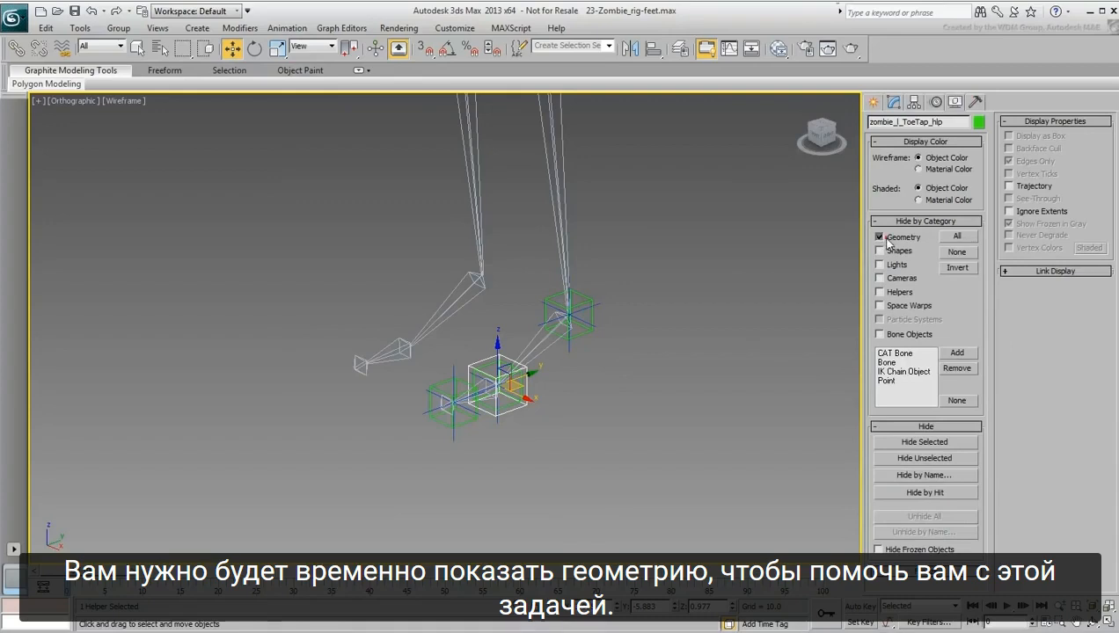
left_click(880, 238)
key("l")
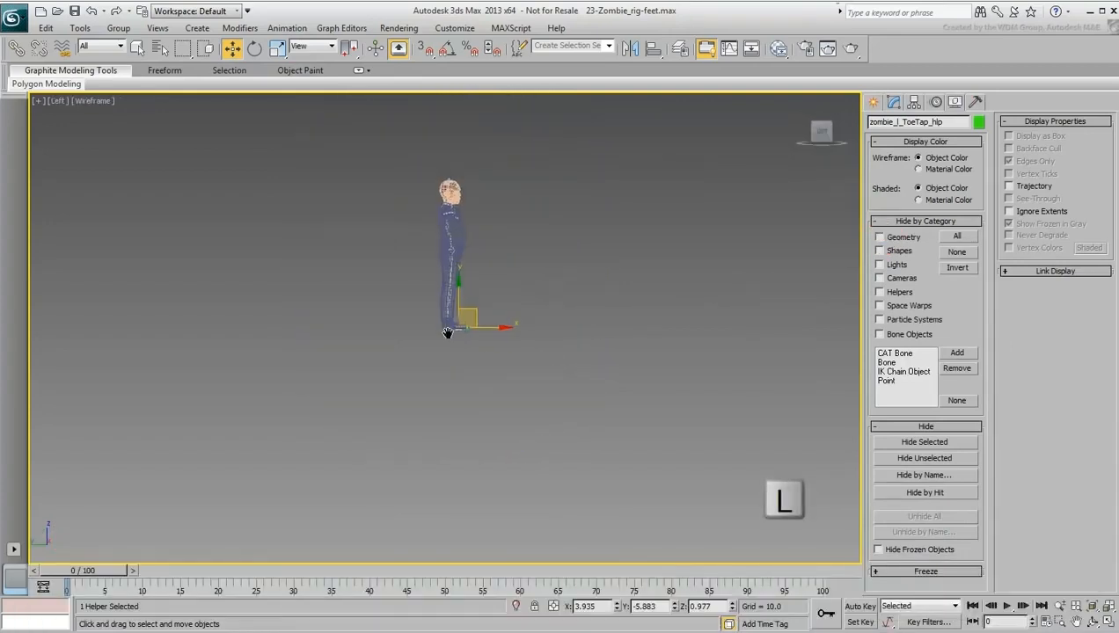
middle_click_drag(448, 333, 452, 366)
scroll(452, 368, "up", 7)
scroll(461, 325, "up", 5)
middle_click_drag(508, 435, 371, 373)
key("g")
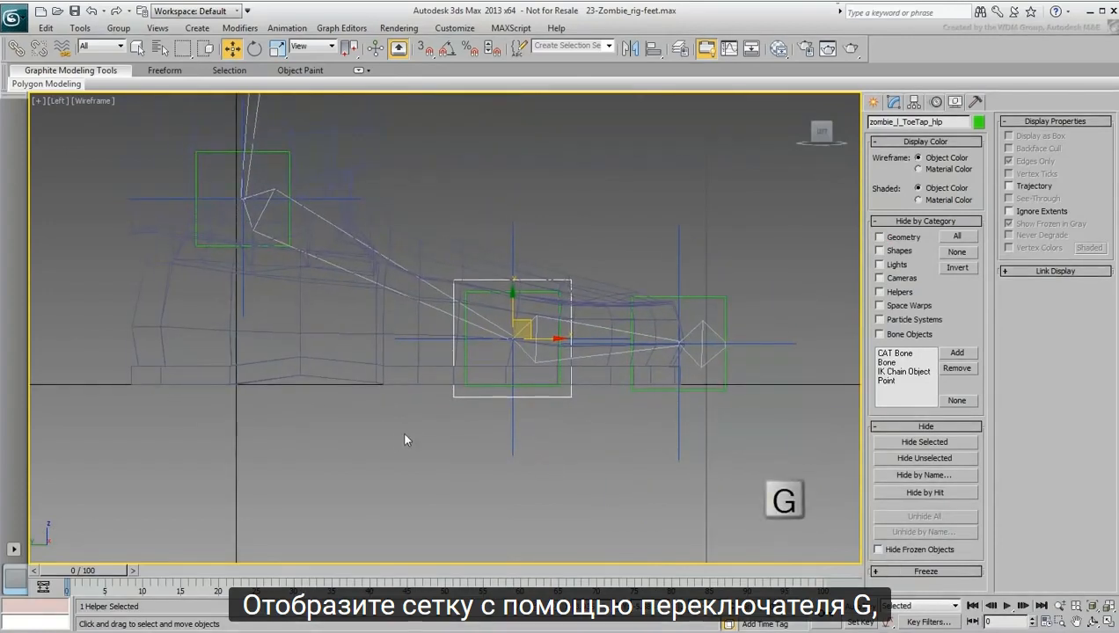
middle_click_drag(405, 439, 418, 449)
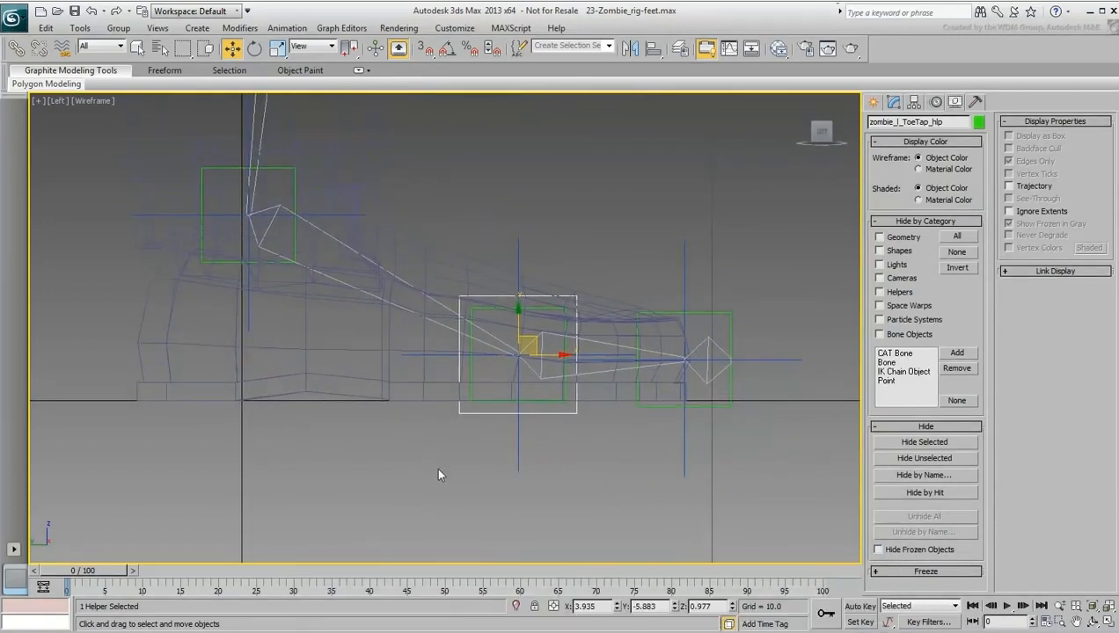
- Set the Heel helper's Z position to 0 and move it back along X to the rear edge of the foot
left_click(294, 182)
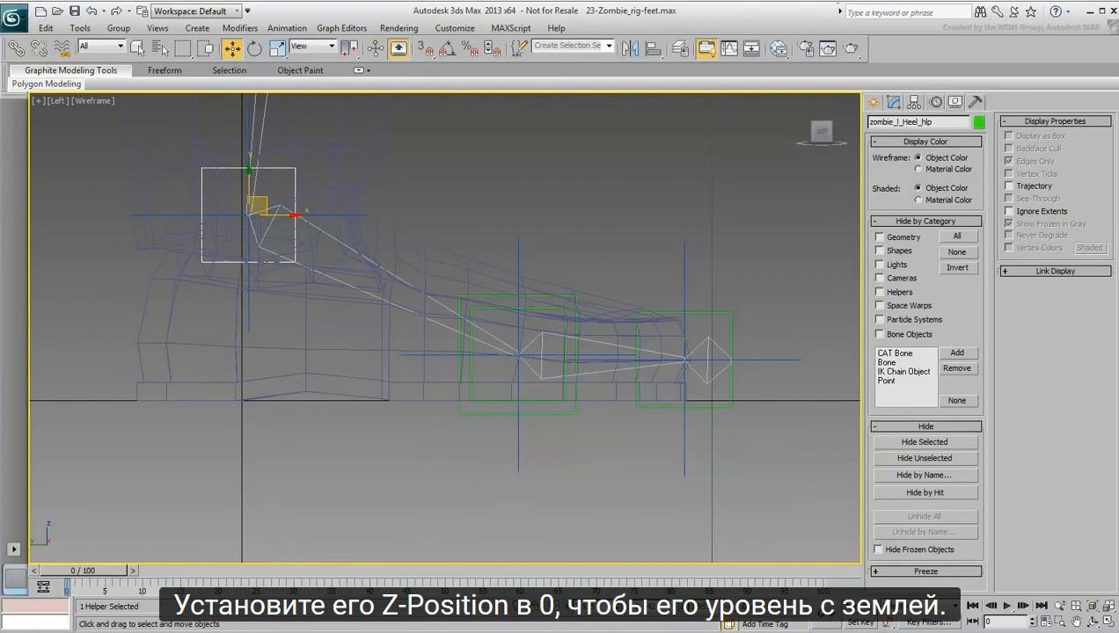
key("Return")
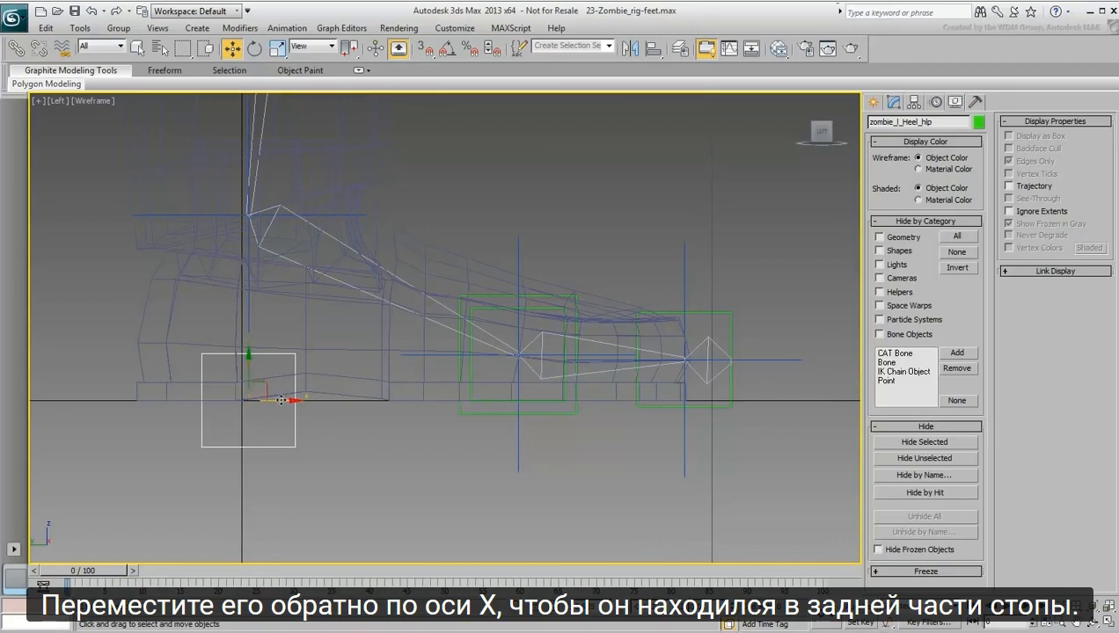
left_click_drag(281, 401, 169, 393)
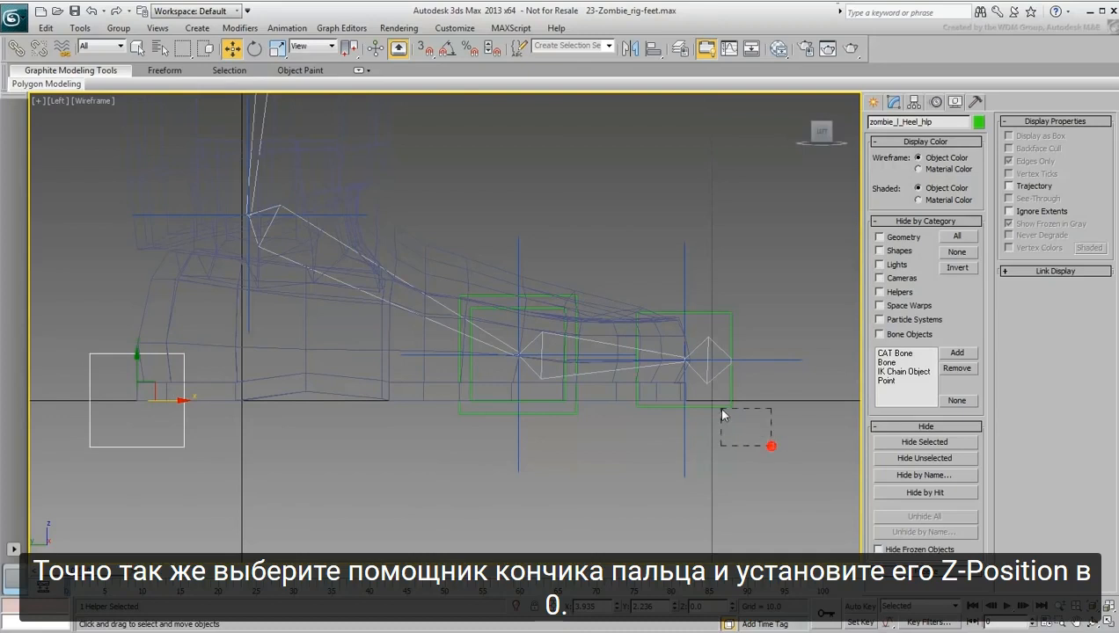
- Set the toe-lift helper's Z position to 0 and nudge it forward along X to the tip of the shoe
left_click_drag(722, 412, 716, 399)
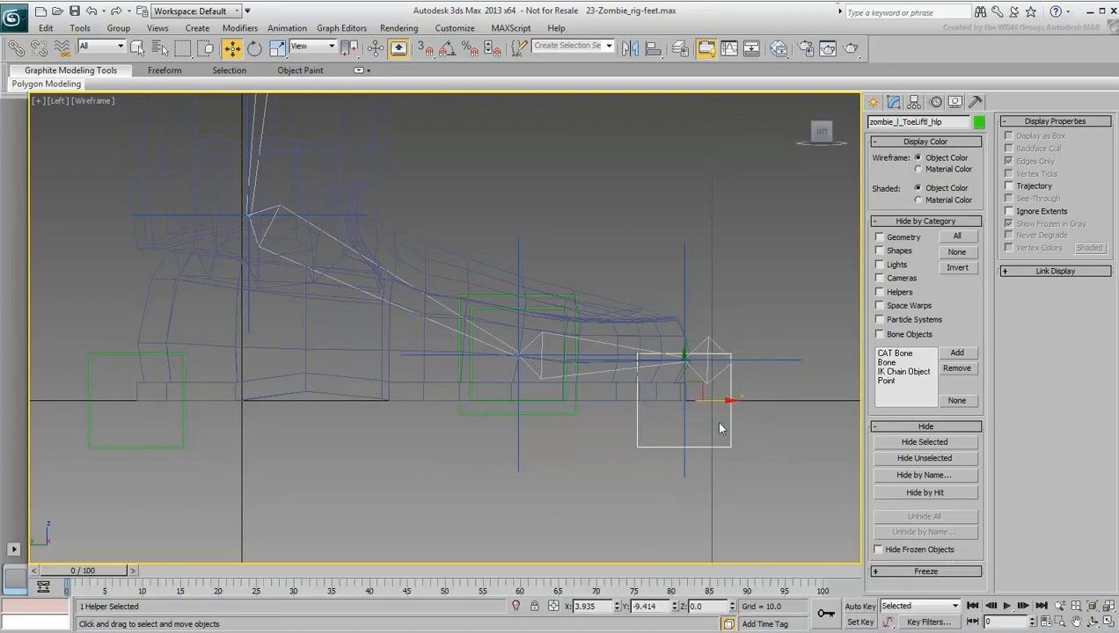
left_click_drag(715, 401, 722, 403)
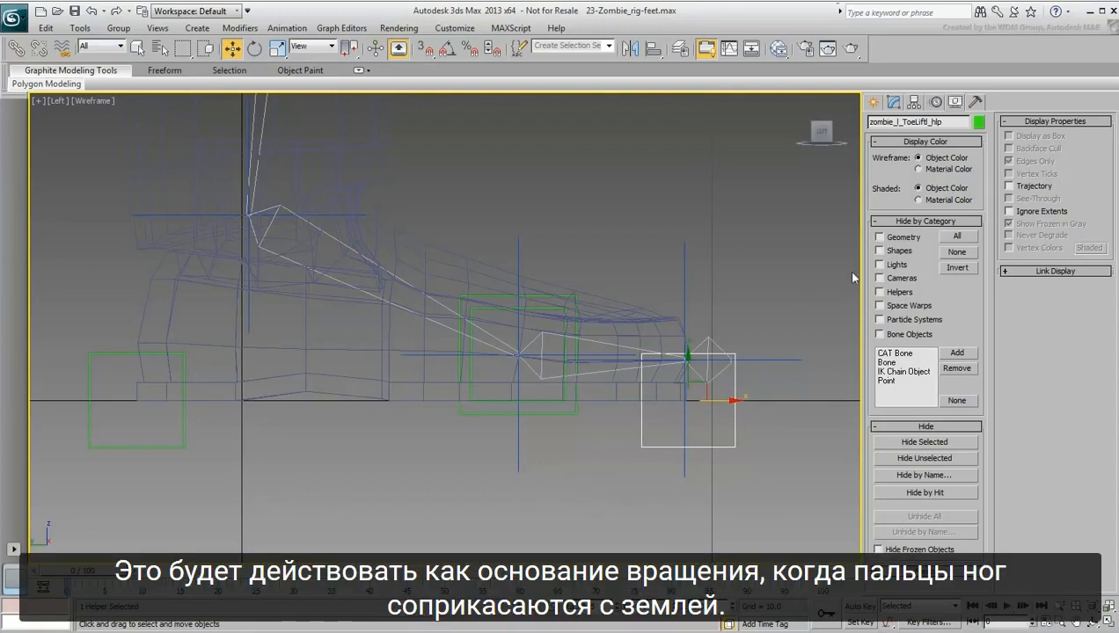
- Hide the geometry category and the grid again, and switch to an angled Perspective view of the feet
left_click(894, 242)
middle_click_drag(511, 458, 406, 435)
key("g")
scroll(381, 441, "down", 3)
scroll(466, 429, "down", 3)
middle_click_drag(510, 438, 534, 441, "alt")
scroll(537, 462, "up", 4)
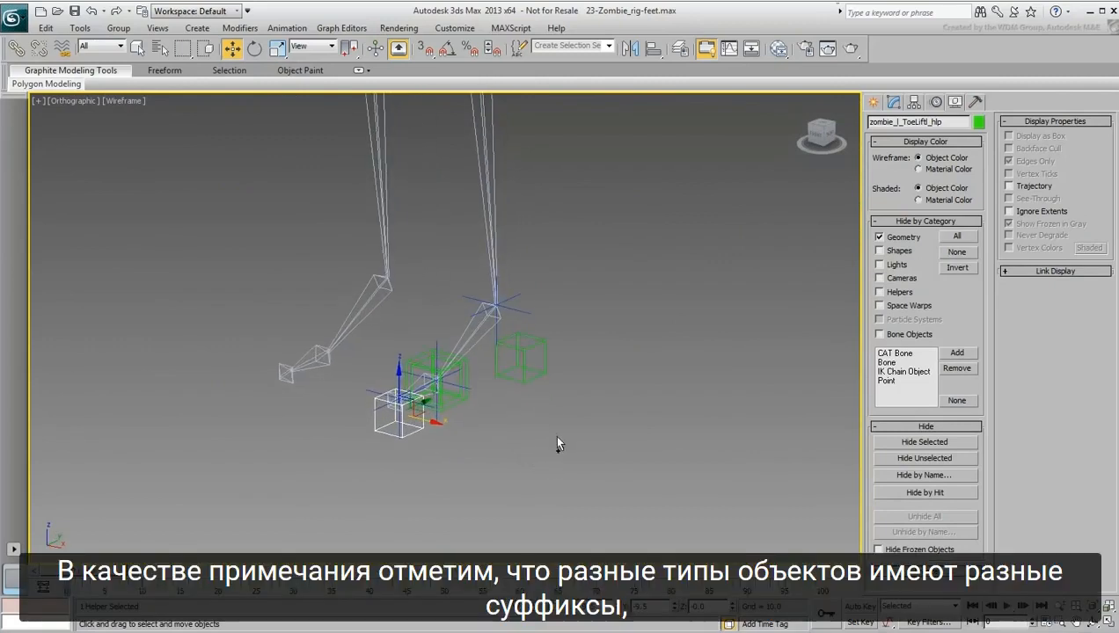
middle_click_drag(599, 457, 592, 437)
key("p")
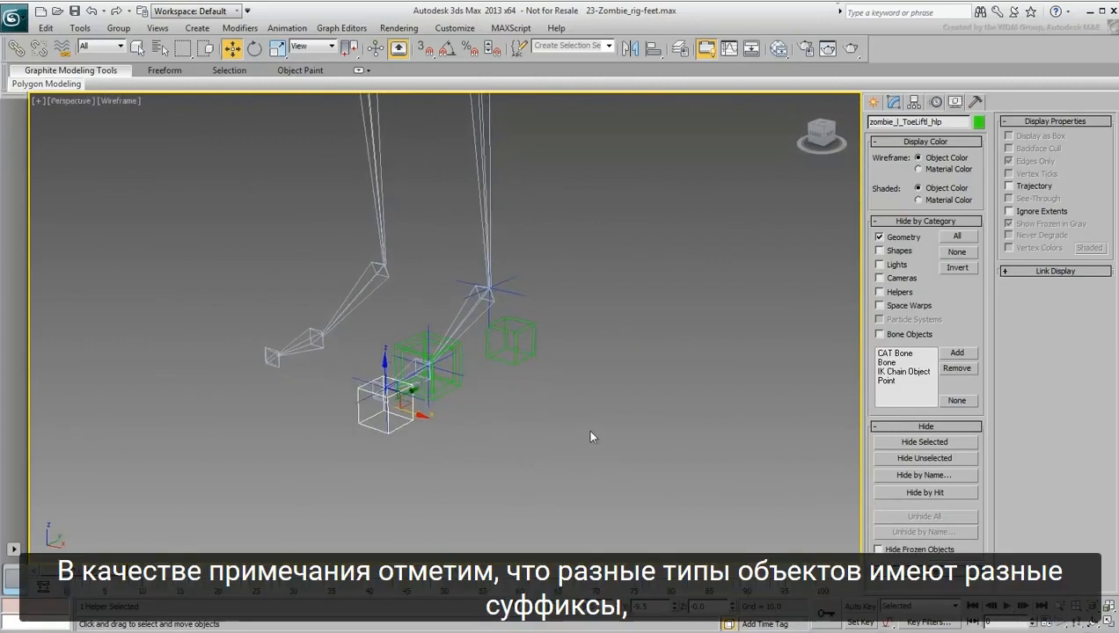
- Select the left knee bone, Heel helper and heel IK goal one after another to compare their name suffixes, then clear the selection
left_click(520, 188)
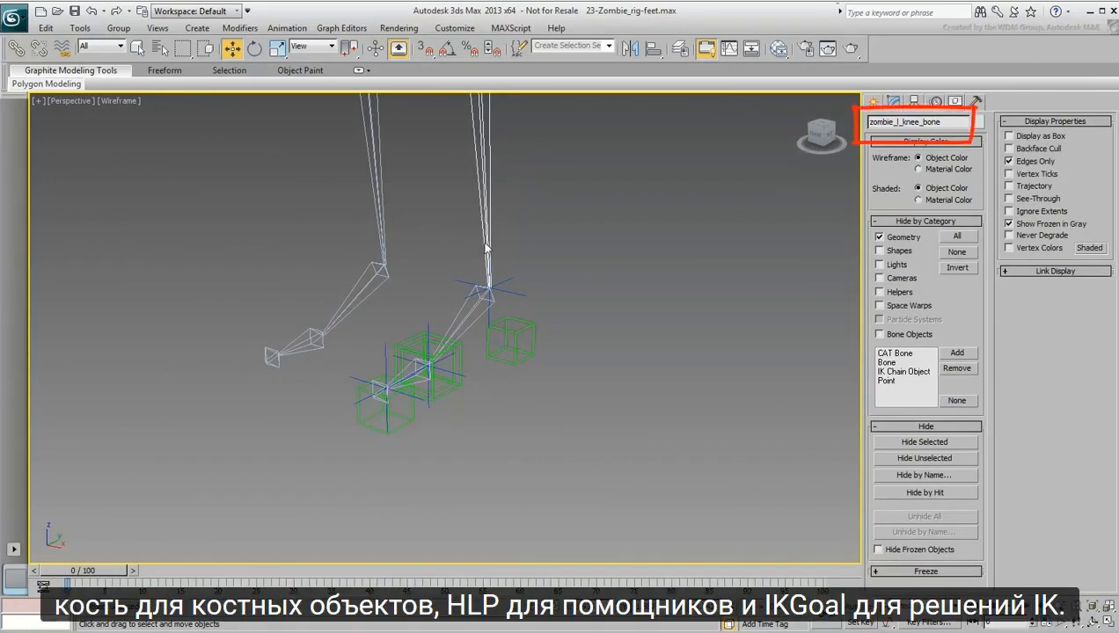
left_click(520, 360)
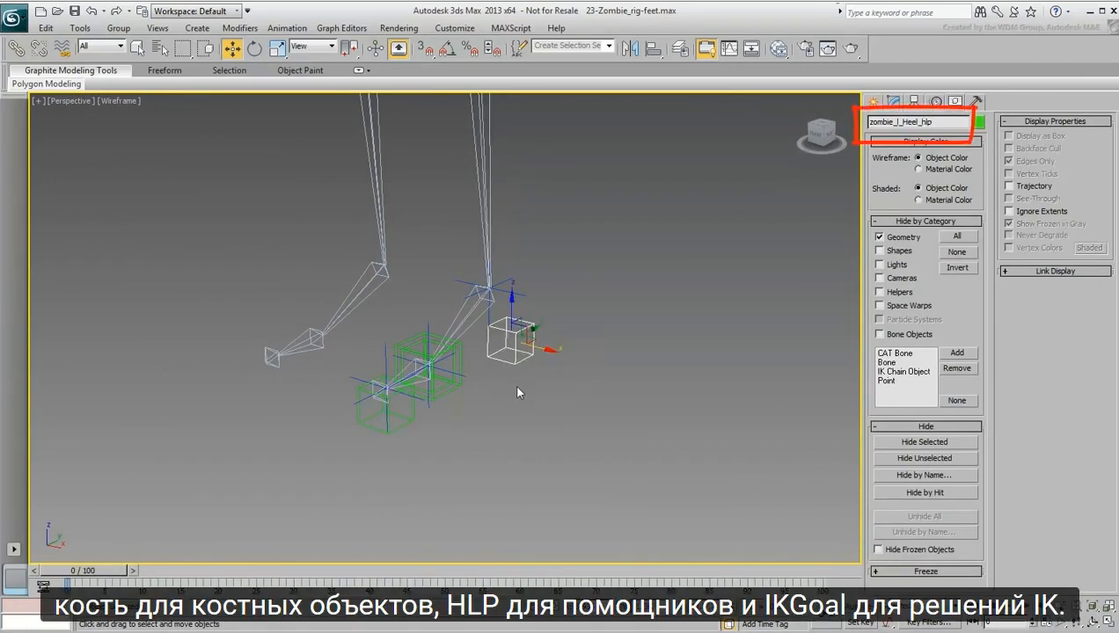
left_click_drag(578, 252, 511, 296)
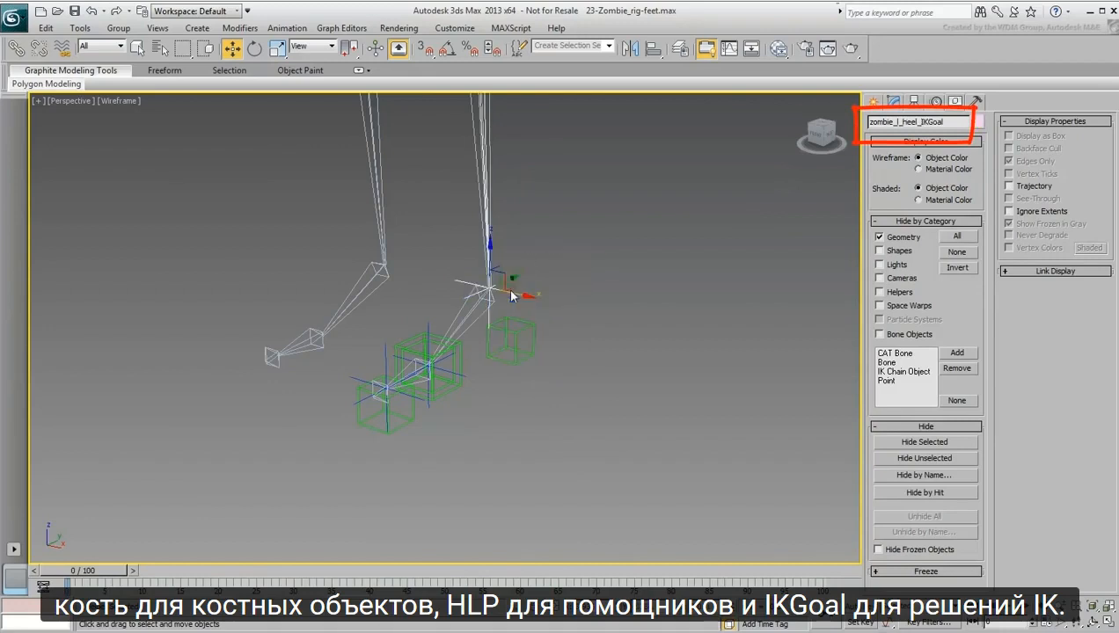
left_click(537, 424)
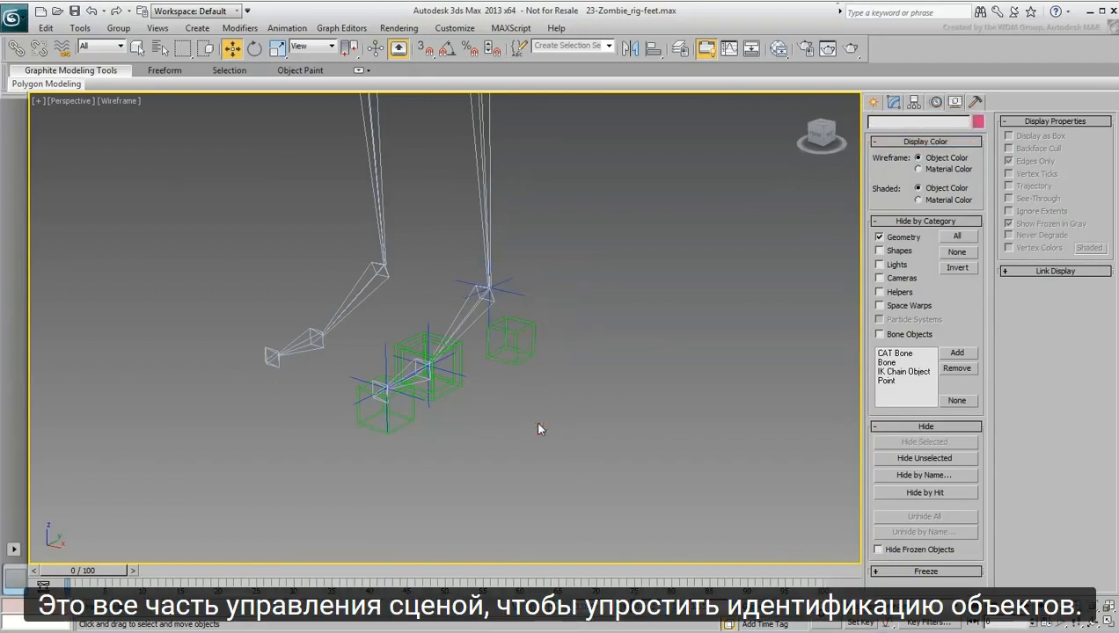
- Freeze the Mesh layer using the Layers toolbar, and close that toolbar
right_click(931, 70)
left_click(967, 147)
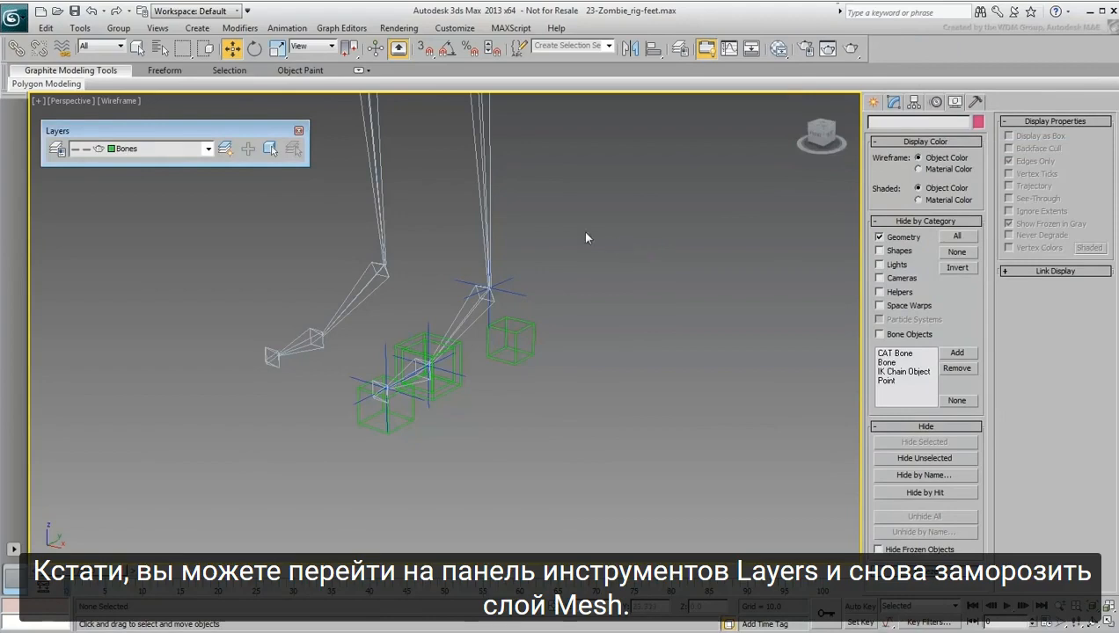
left_click(208, 150)
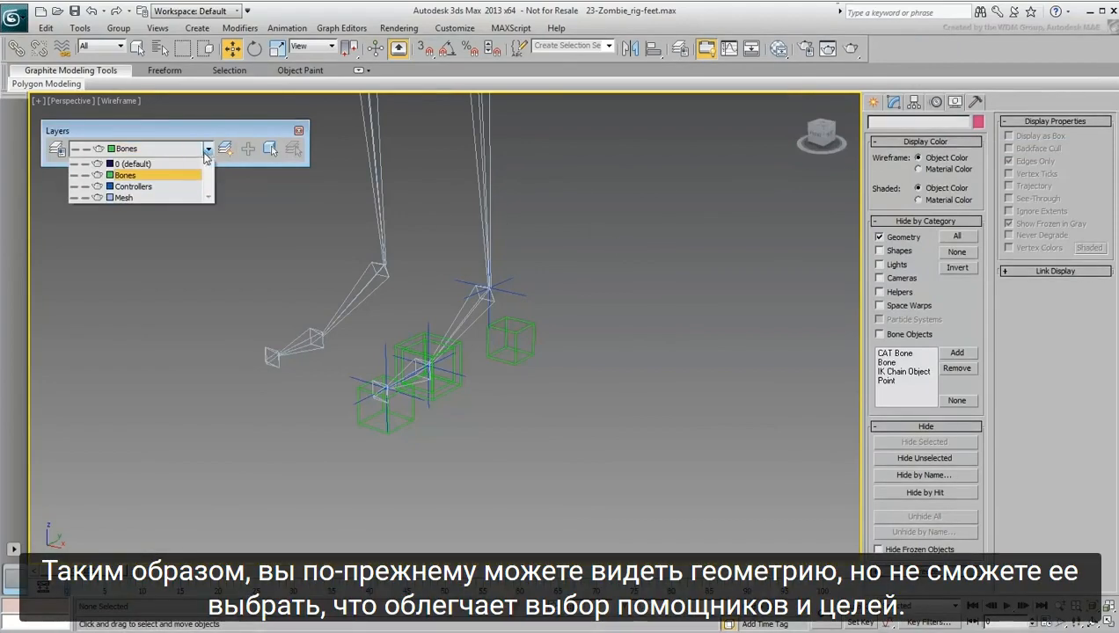
left_click(86, 197)
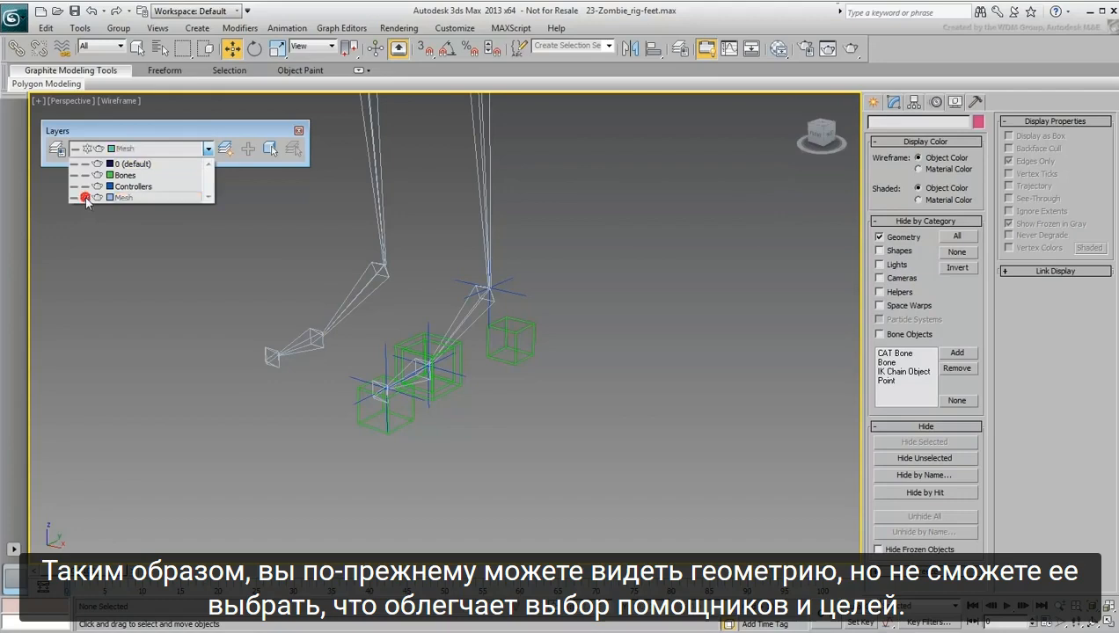
left_click(240, 268)
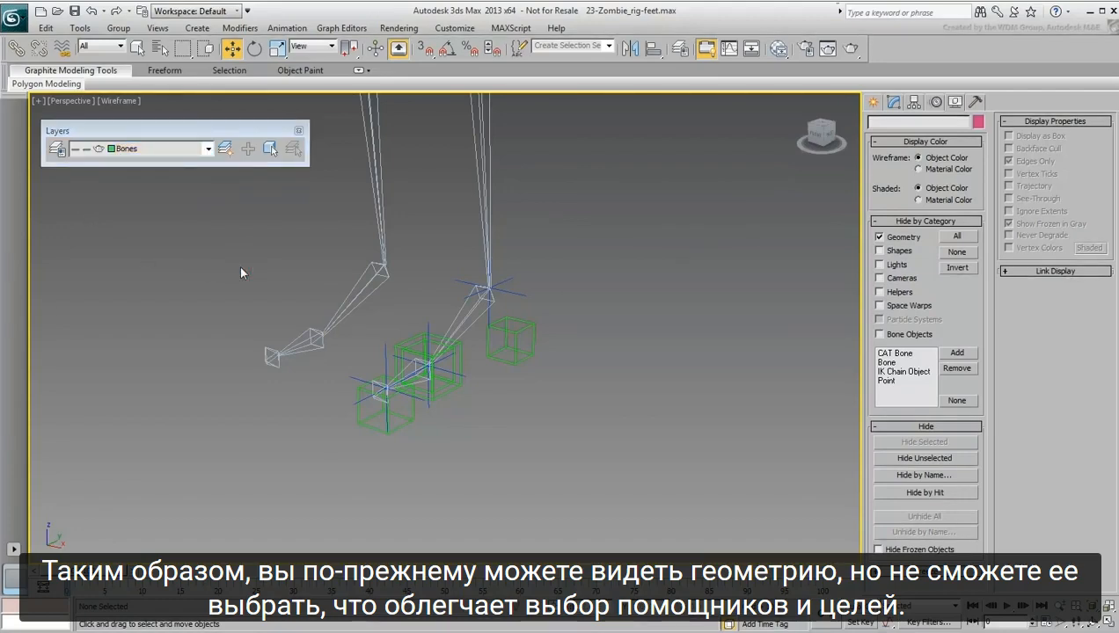
left_click(300, 131)
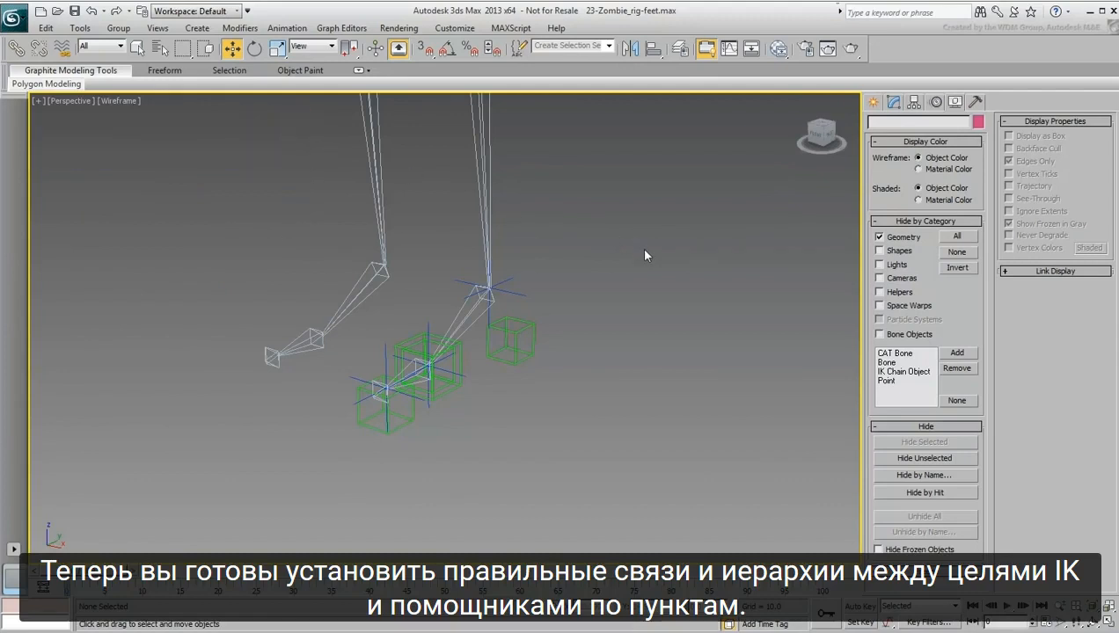